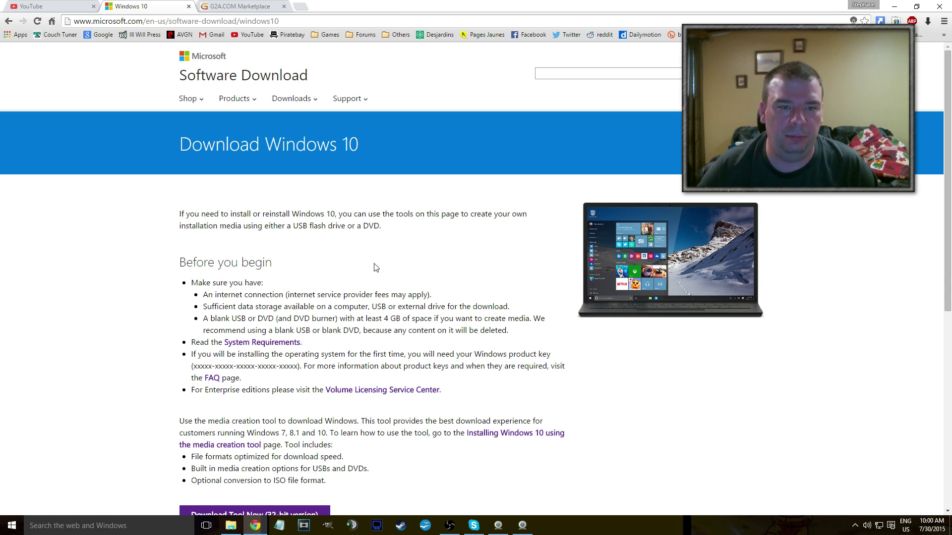
scroll(395, 259, "down", 3)
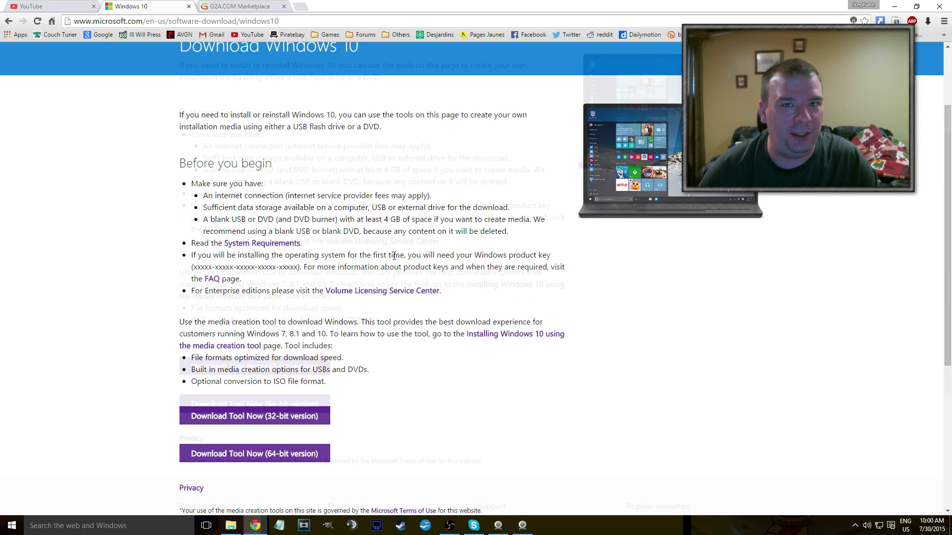
scroll(395, 259, "up", 1)
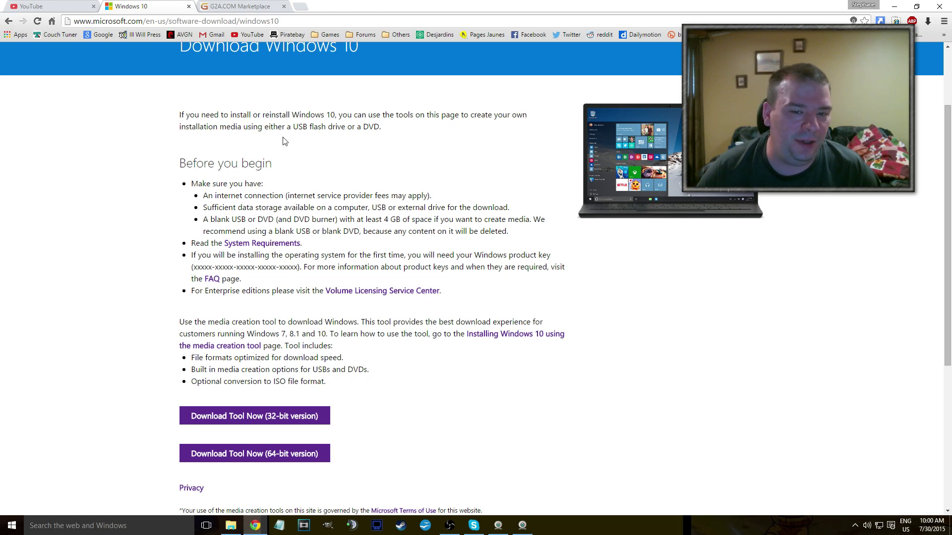
left_click_drag(292, 127, 346, 127)
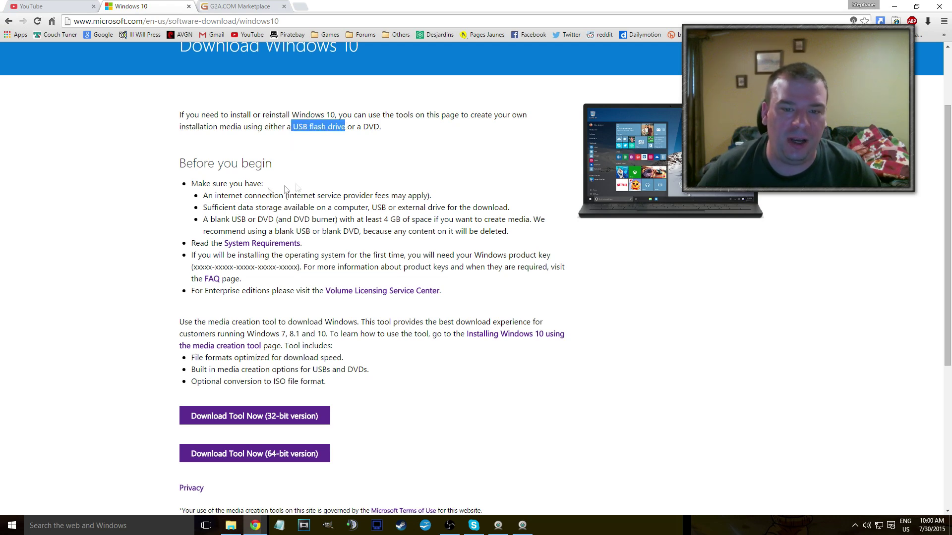
left_click_drag(183, 163, 277, 165)
left_click(302, 213)
left_click_drag(301, 213, 303, 224)
left_click(320, 248)
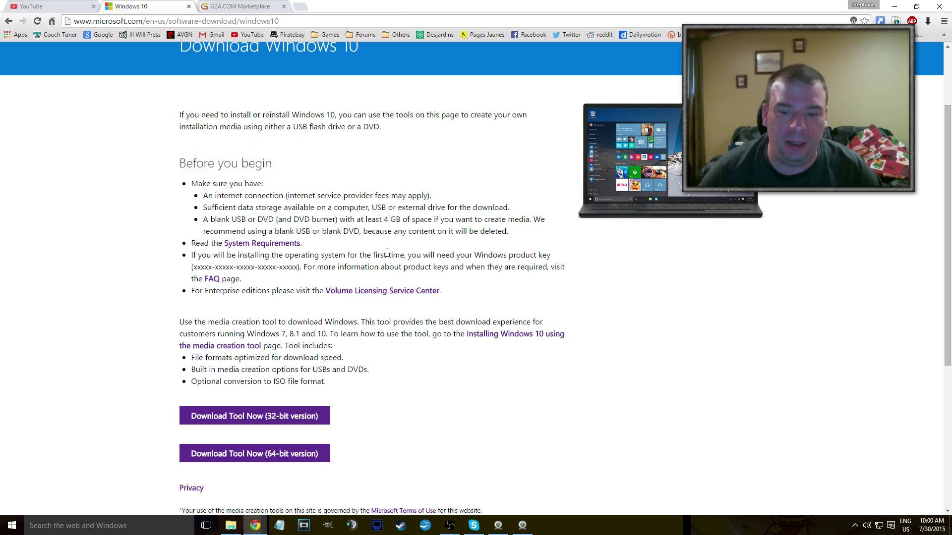
left_click_drag(473, 255, 556, 256)
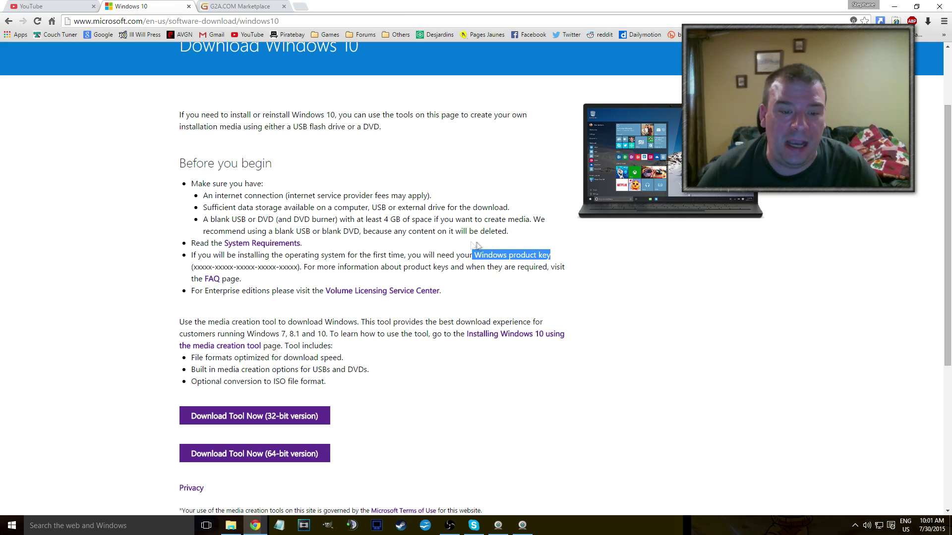
left_click(454, 240)
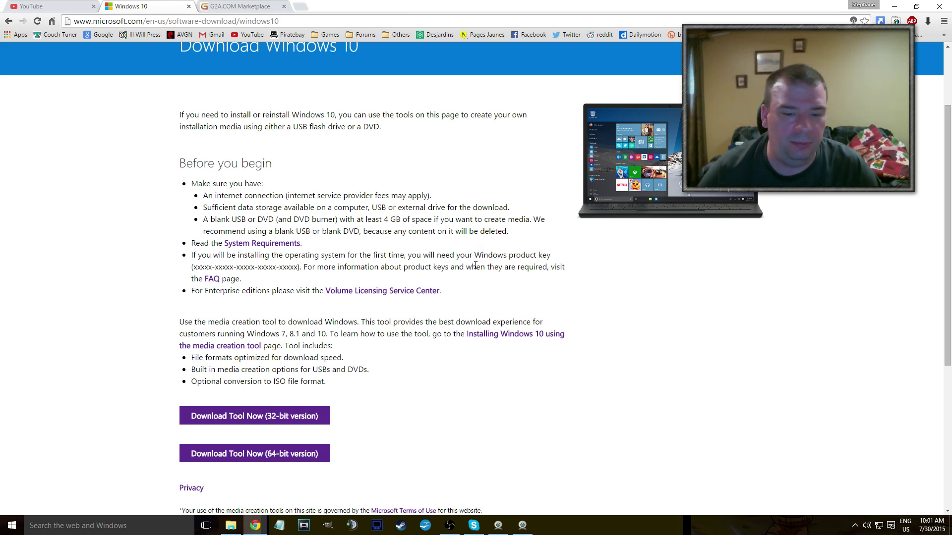
scroll(475, 266, "down", 2)
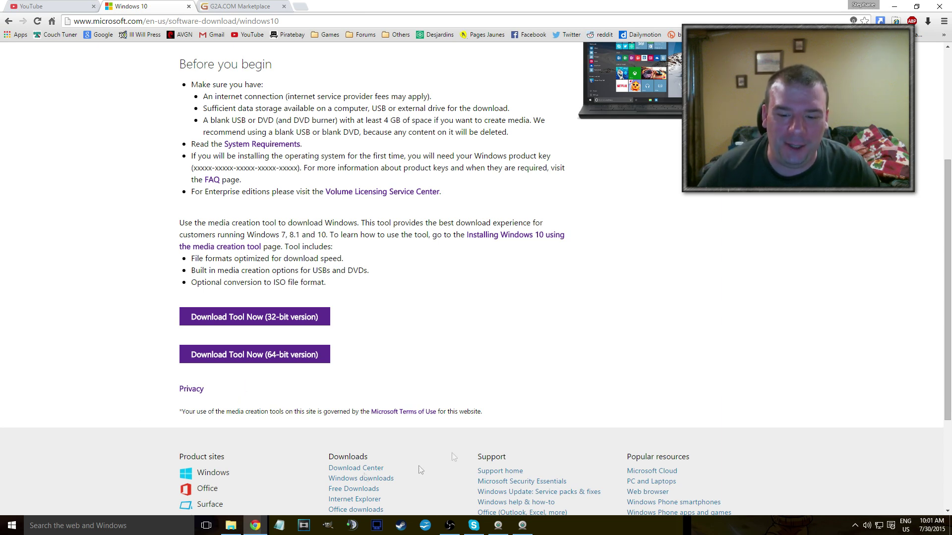
Search for 'notepad' from the taskbar, then dismiss the search results
left_click(120, 526)
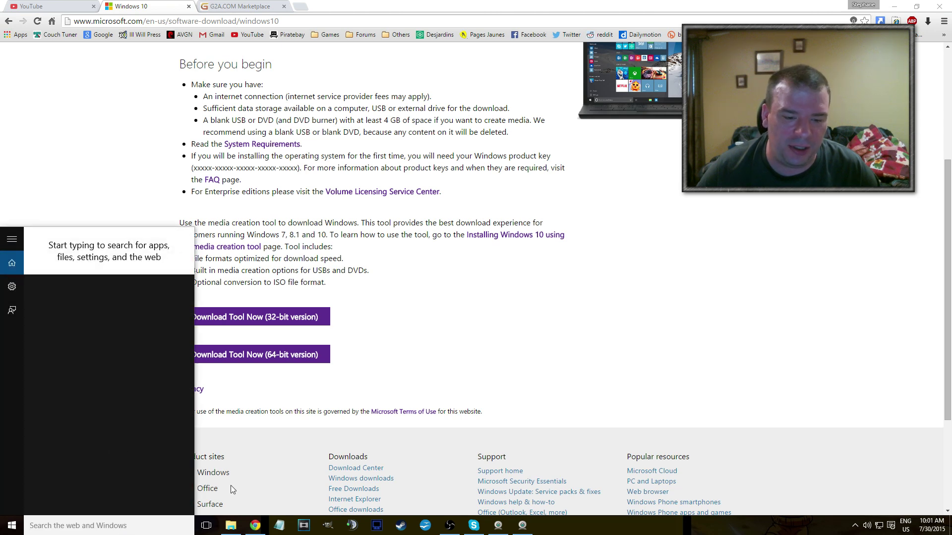
type("notepad")
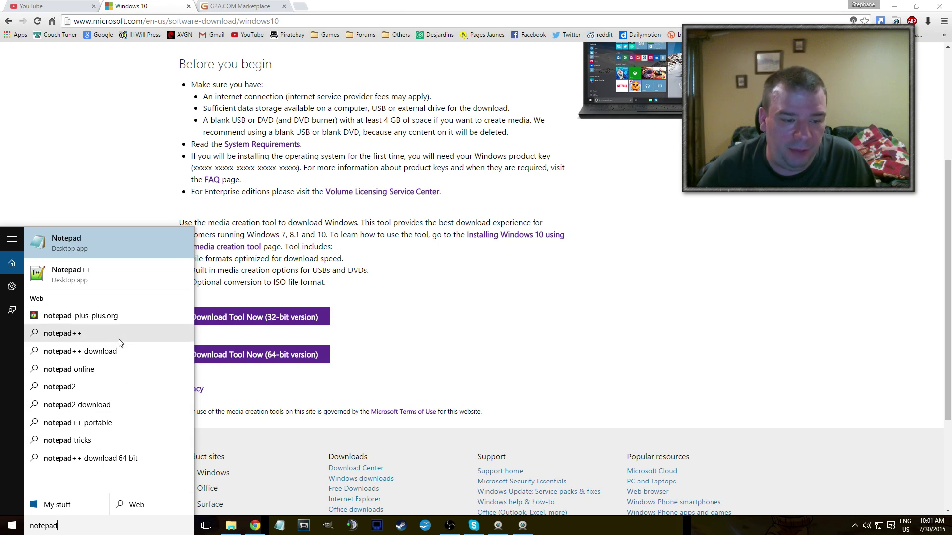
left_click(392, 432)
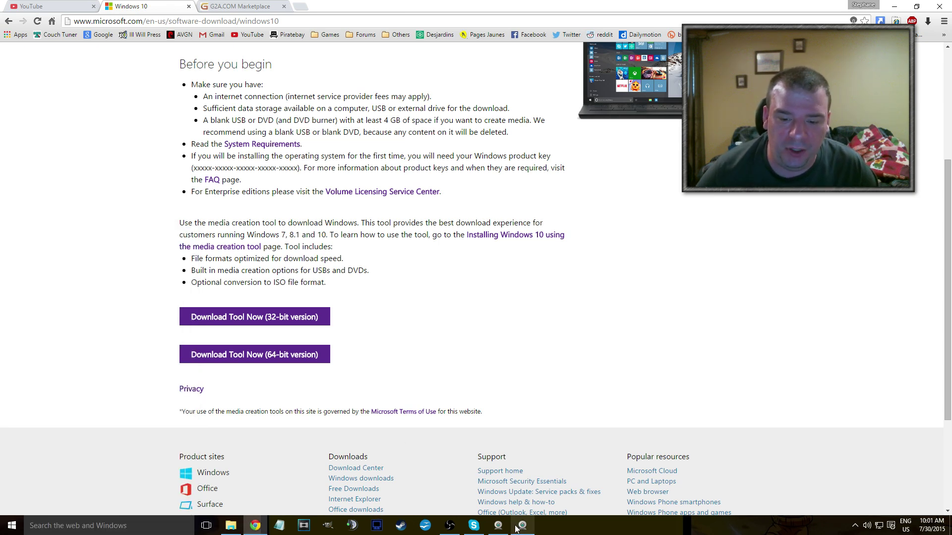
Toggle the hidden tray icons, then open Windows Settings from the Start menu
left_click(855, 526)
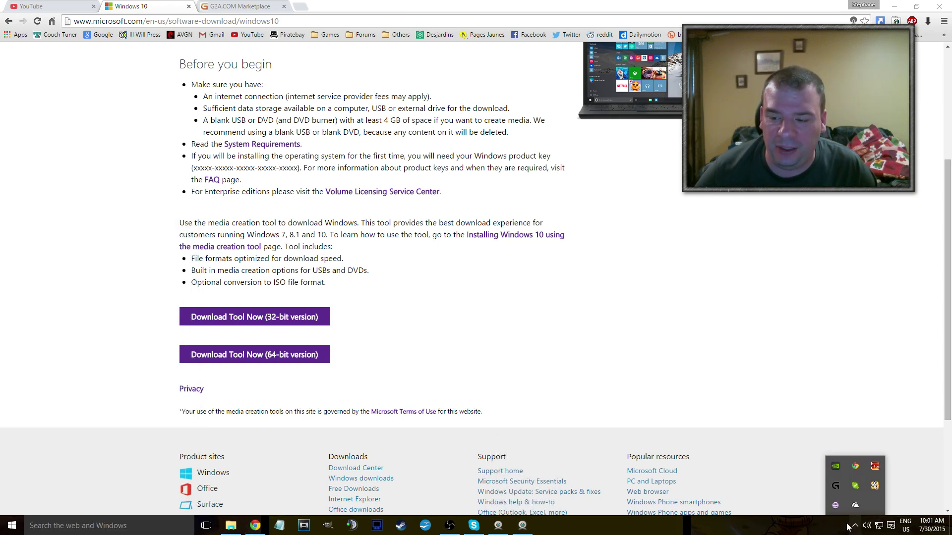
left_click(855, 526)
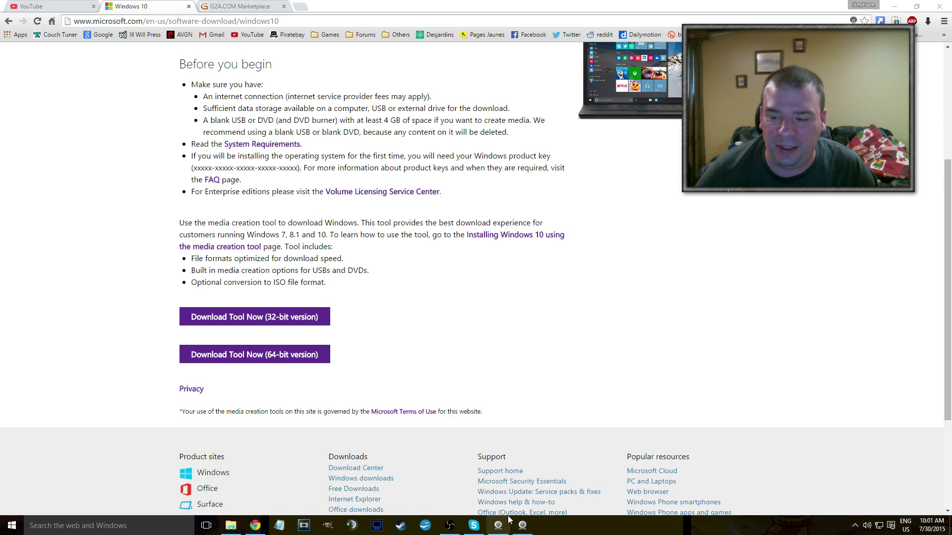
left_click(12, 526)
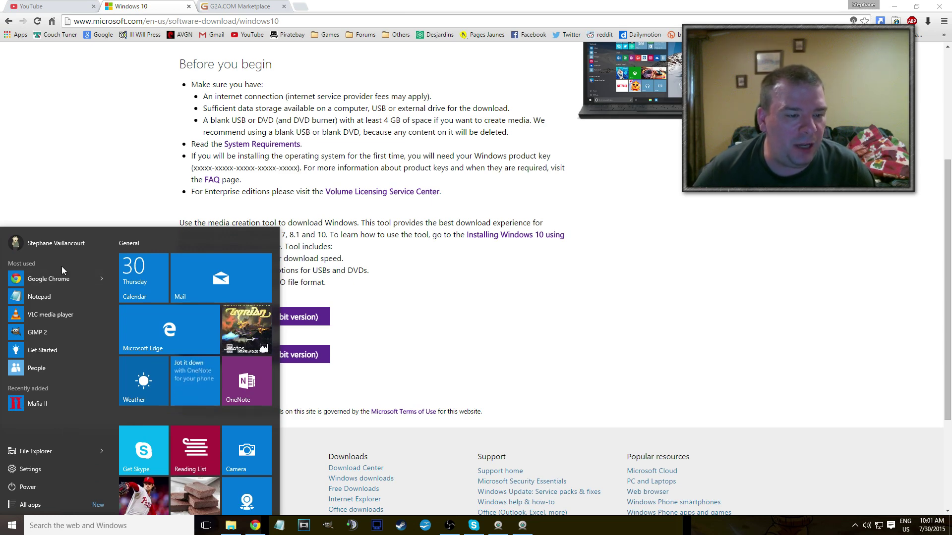
left_click(53, 468)
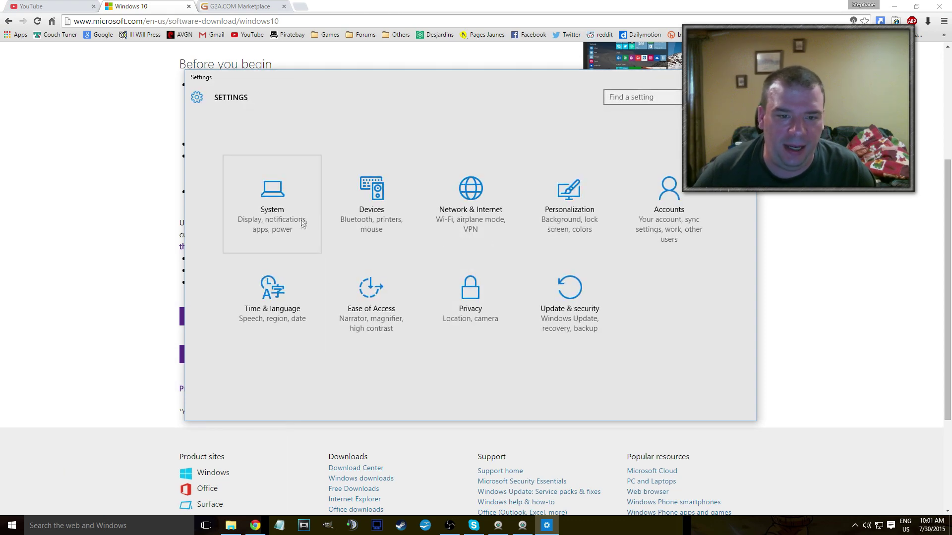
View the System About page, then open and close Device Manager
left_click(271, 192)
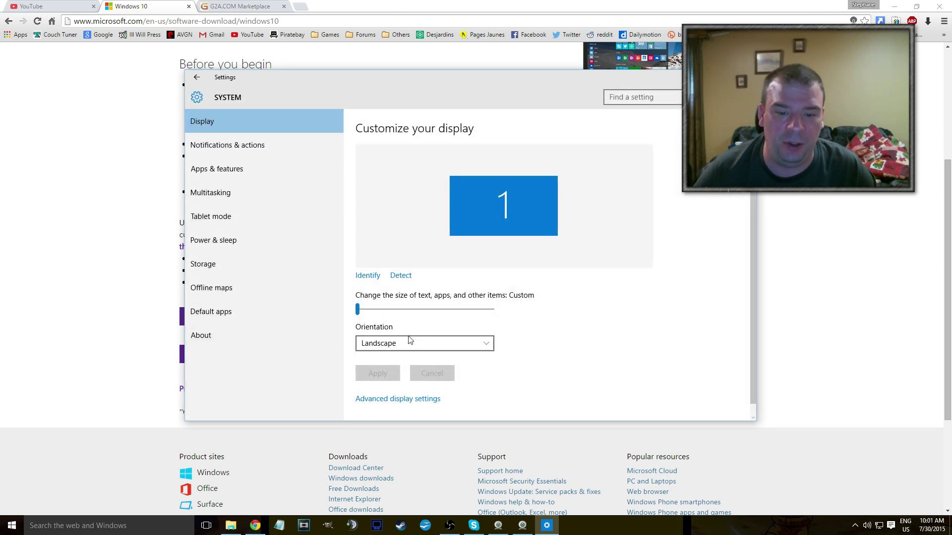
scroll(410, 338, "down", 1)
left_click(341, 336)
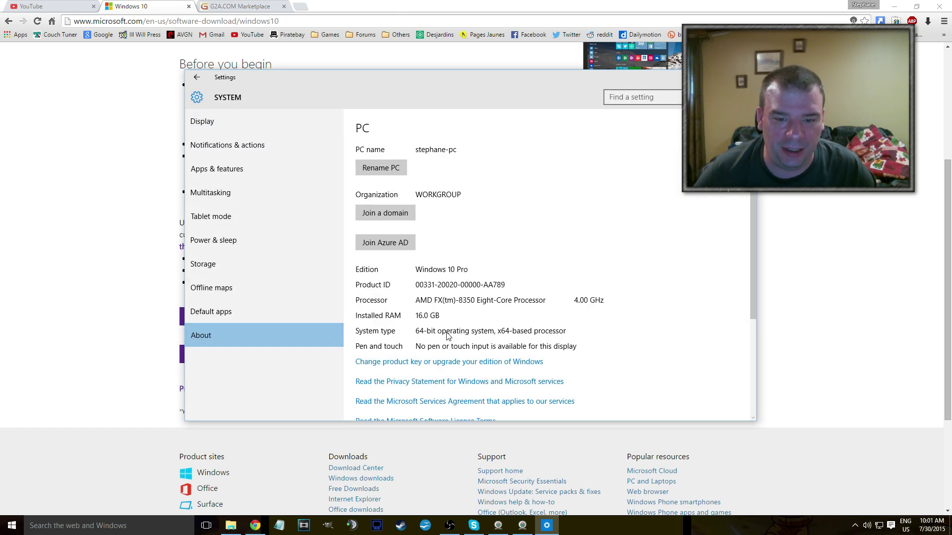
scroll(446, 333, "down", 3)
left_click(387, 372)
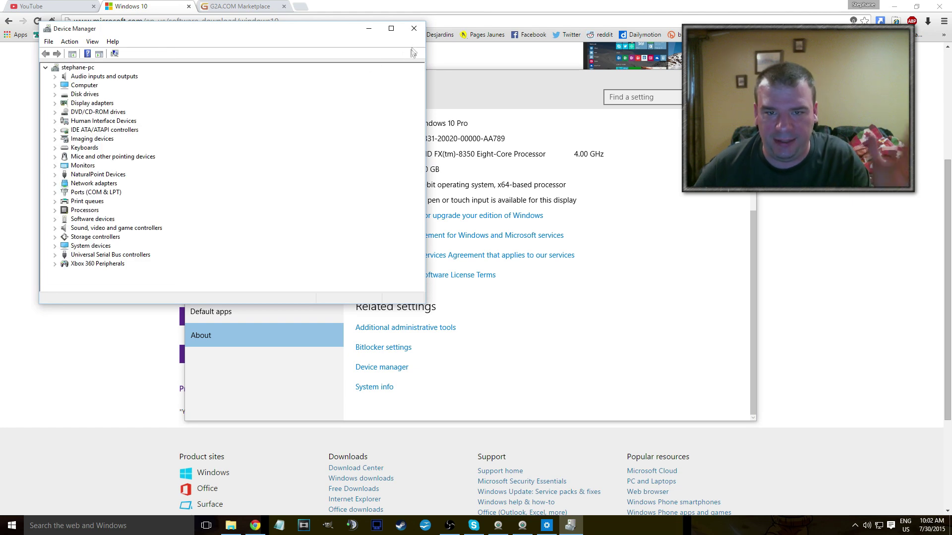
left_click(414, 28)
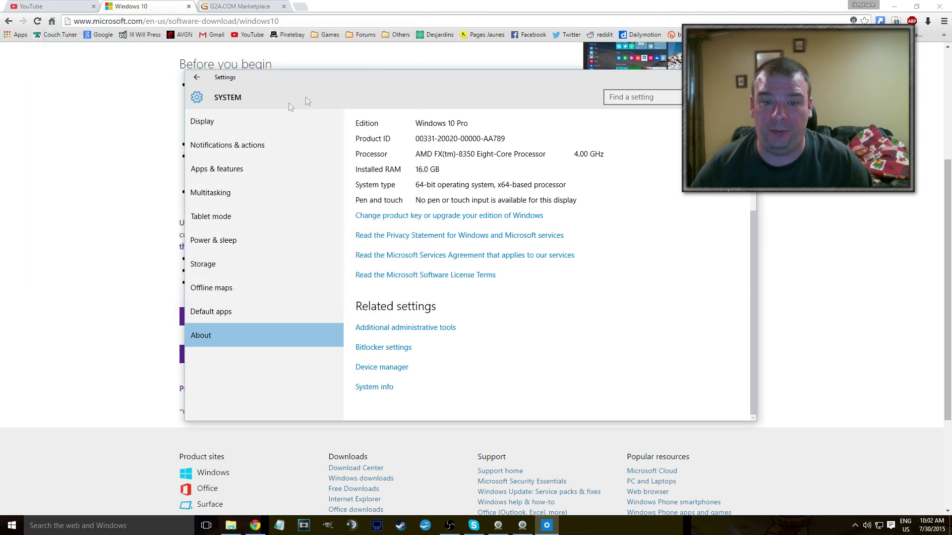
Return to System > About and open Administrative Tools from its related settings
left_click(197, 77)
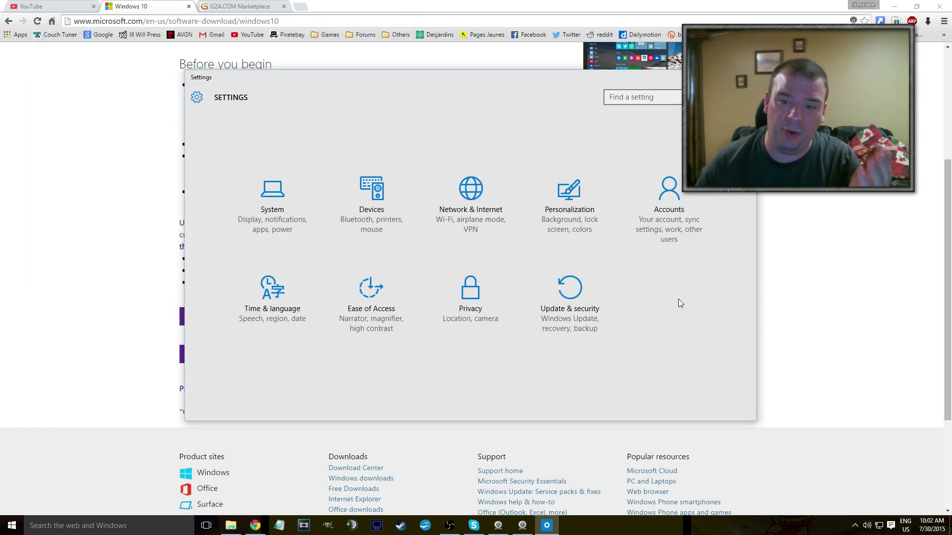
left_click(292, 209)
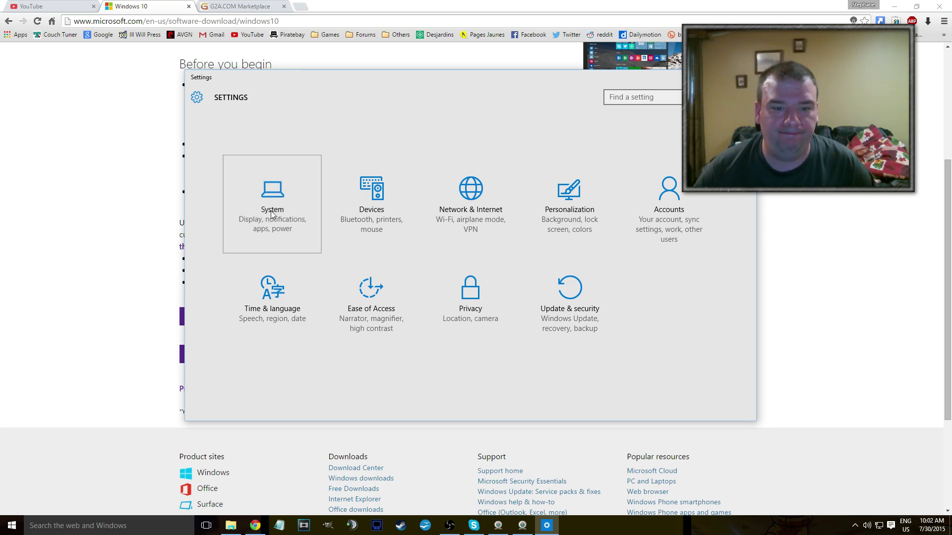
left_click(272, 334)
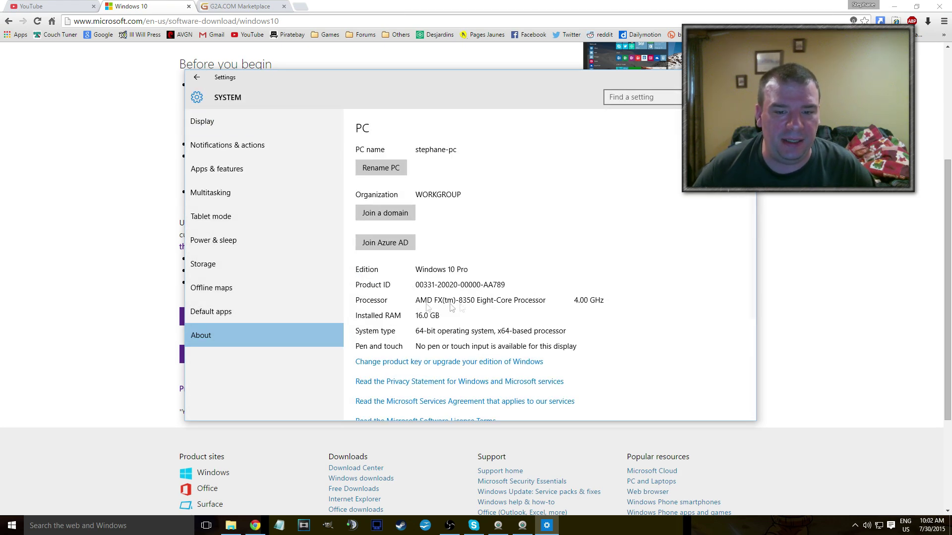
scroll(468, 296, "down", 5)
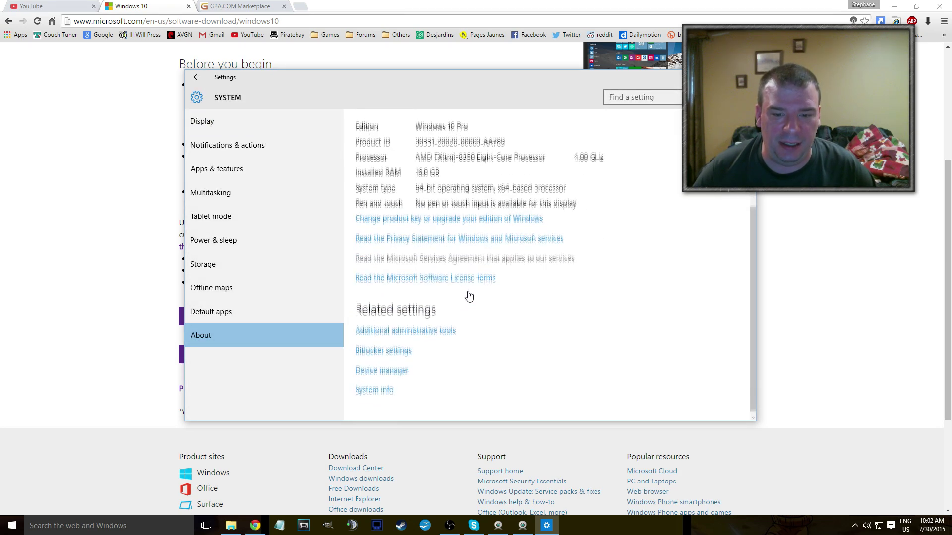
left_click(440, 328)
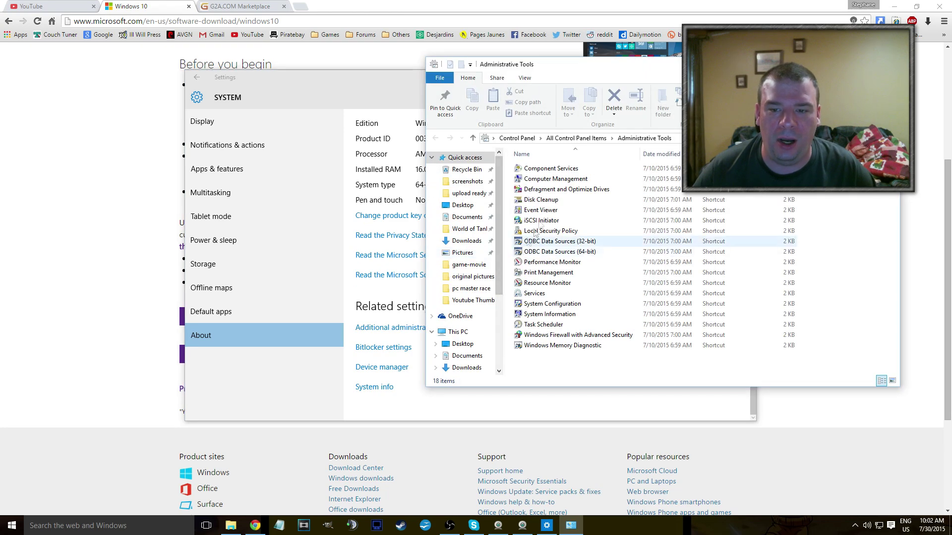
Launch Event Viewer, then close both the Settings and Administrative Tools windows
double_click(541, 210)
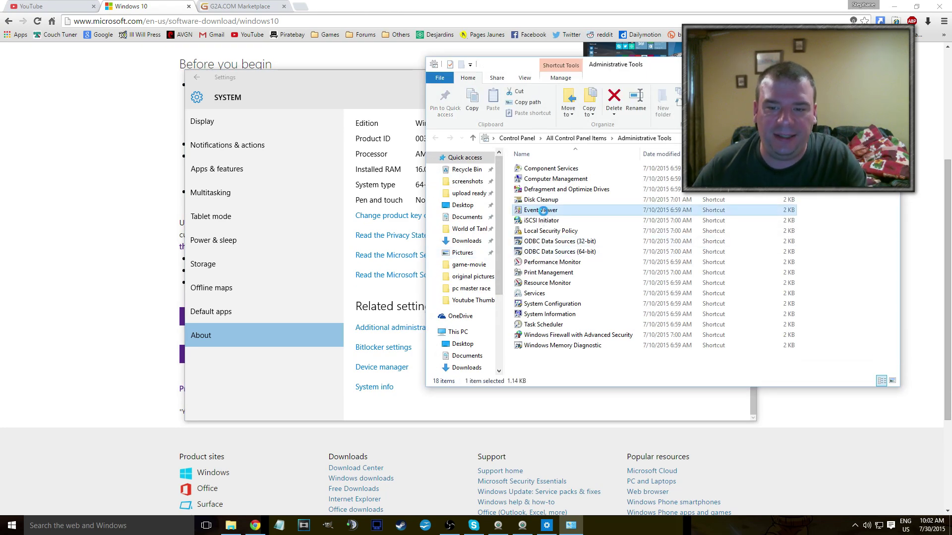
left_click(193, 74)
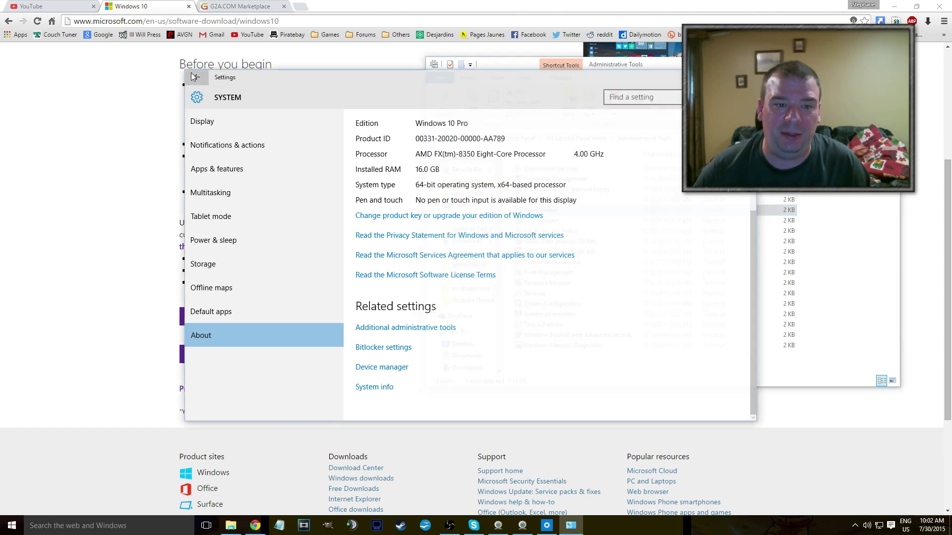
left_click(193, 77)
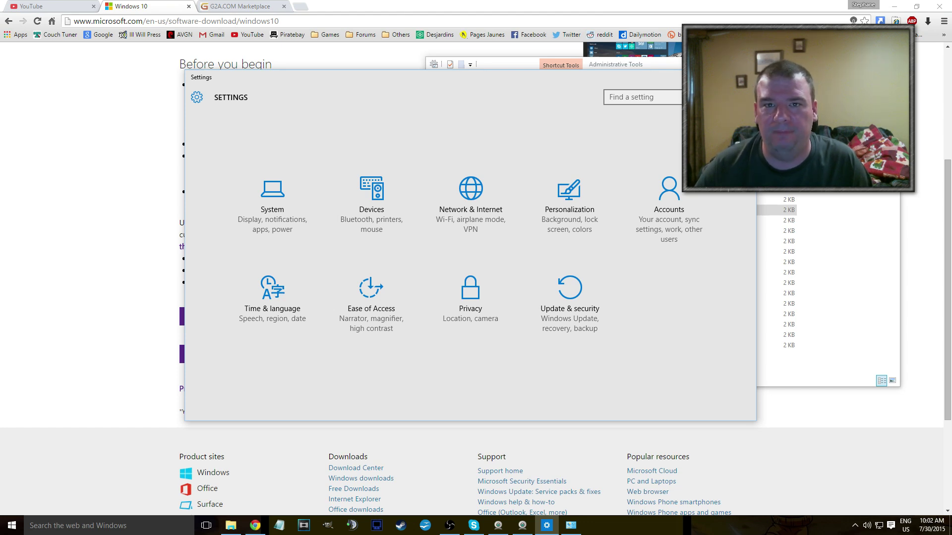
left_click(745, 76)
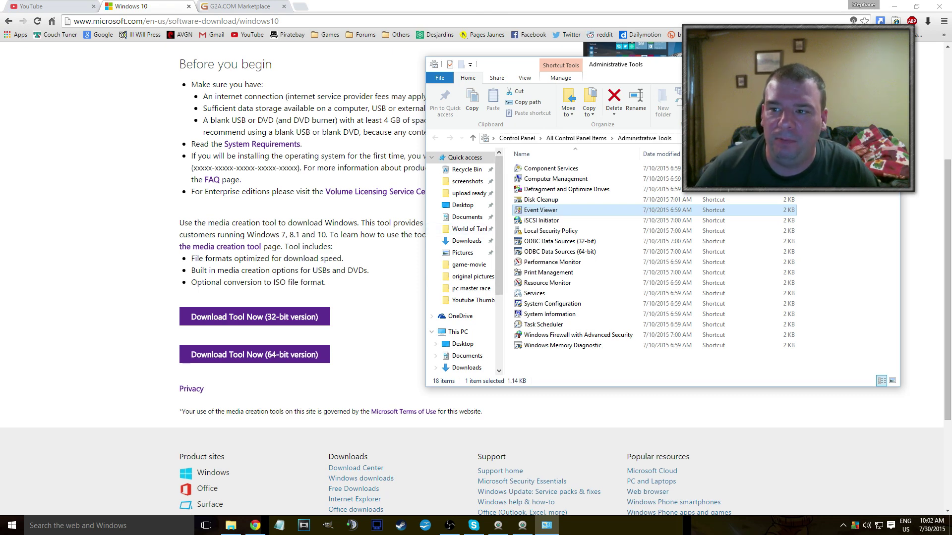
left_click(889, 63)
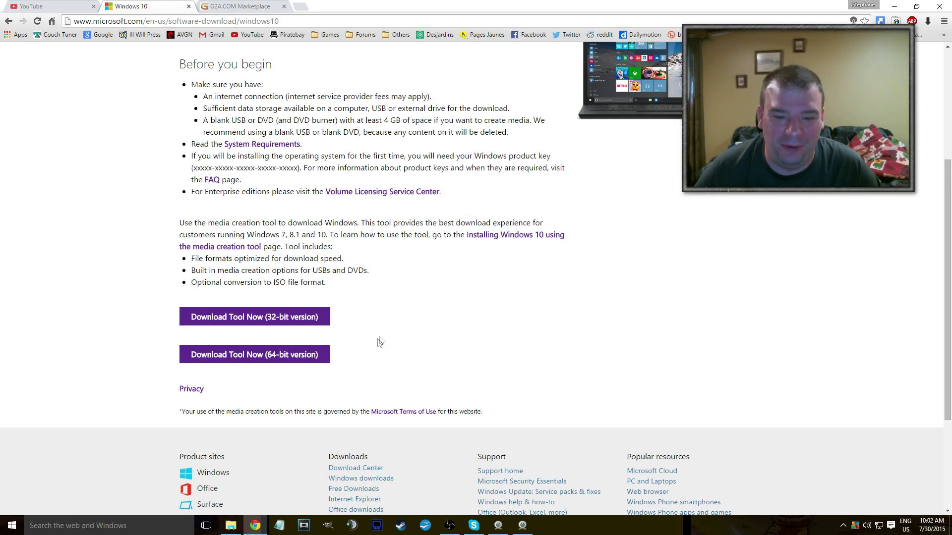
left_click(12, 525)
Unpin the Mail, Calendar, Microsoft Edge and Weather tiles from Start
scroll(187, 381, "down", 5)
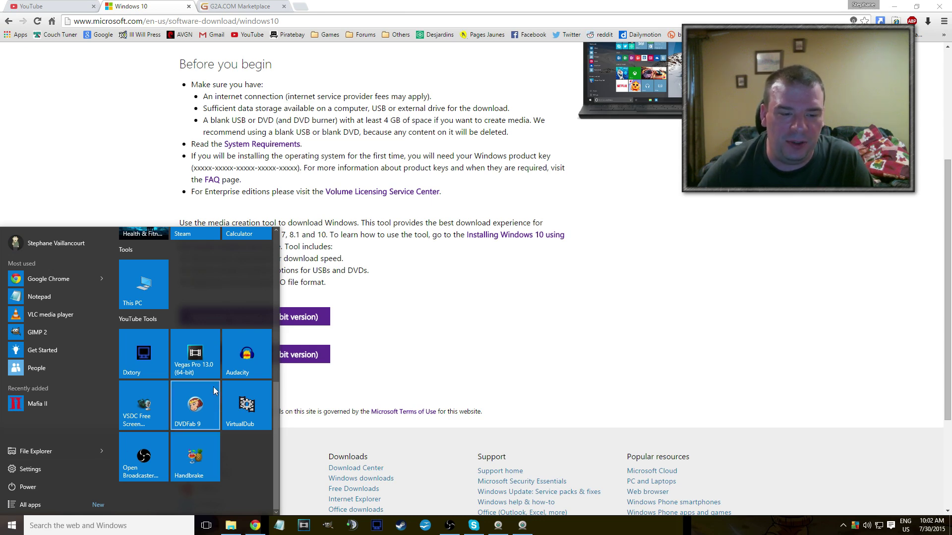
scroll(213, 386, "up", 5)
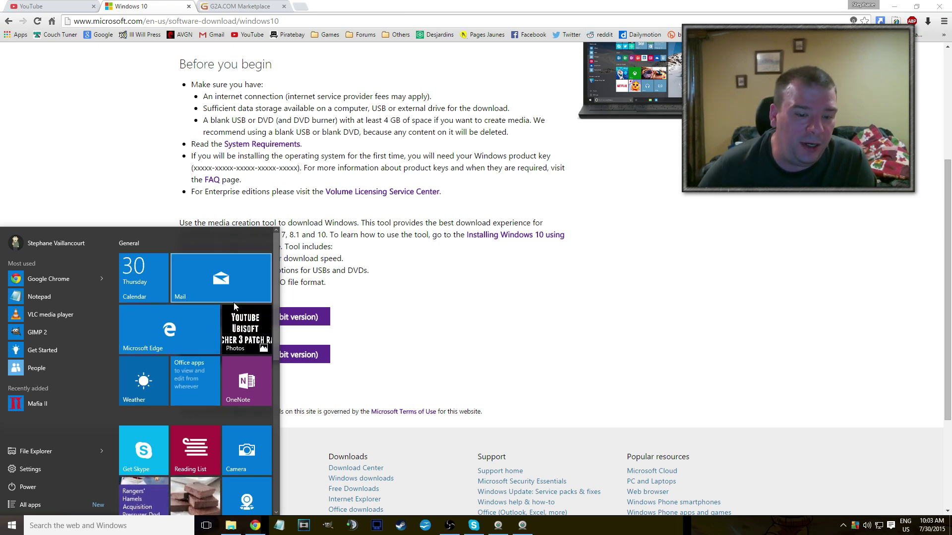
right_click(197, 273)
left_click(208, 282)
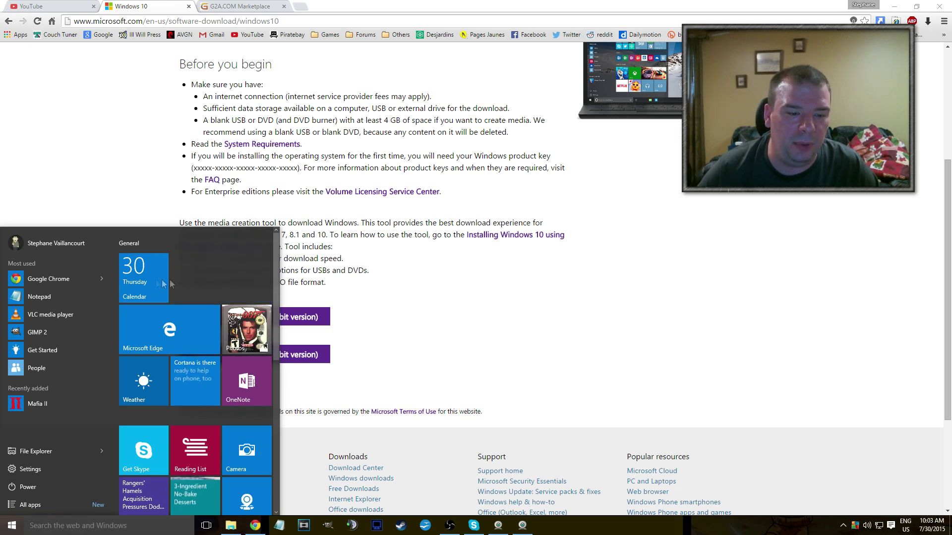
right_click(136, 280)
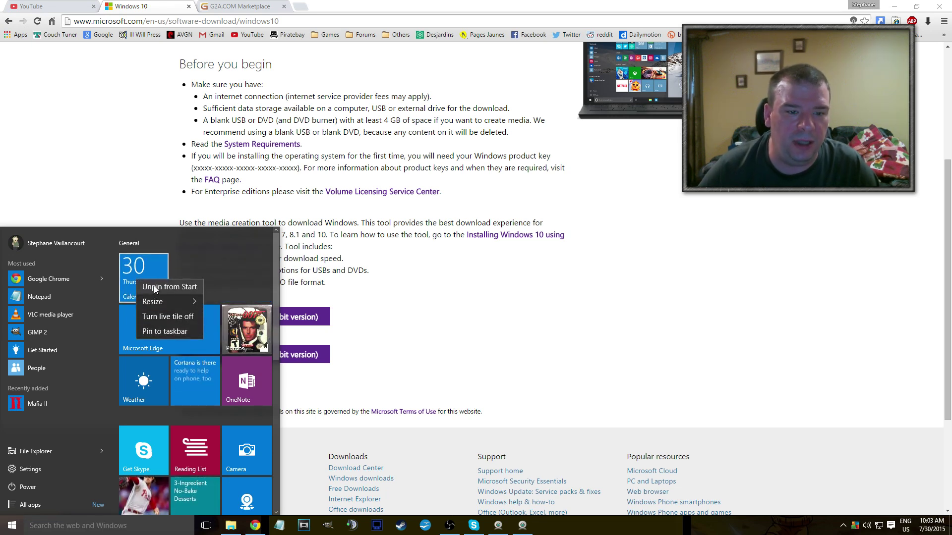
left_click(158, 286)
right_click(166, 282)
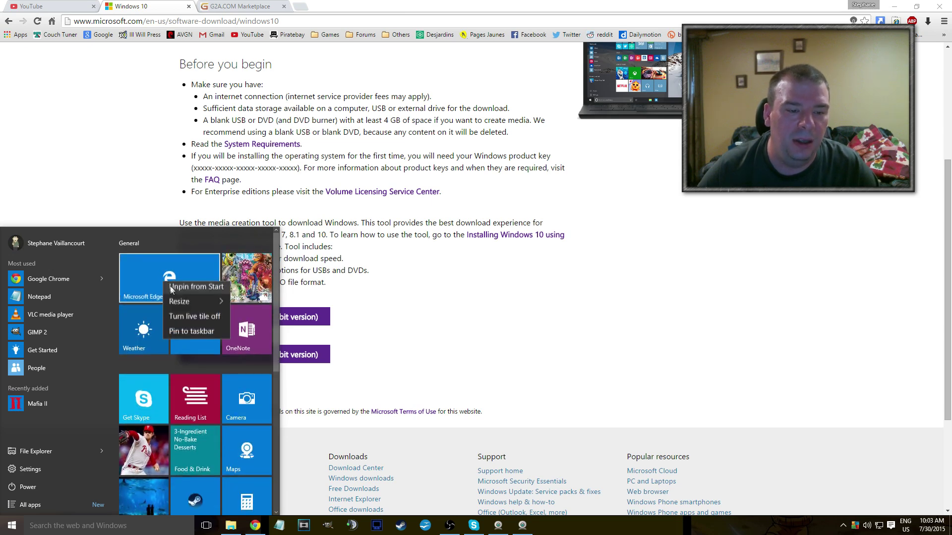
left_click(174, 289)
right_click(149, 322)
left_click(163, 329)
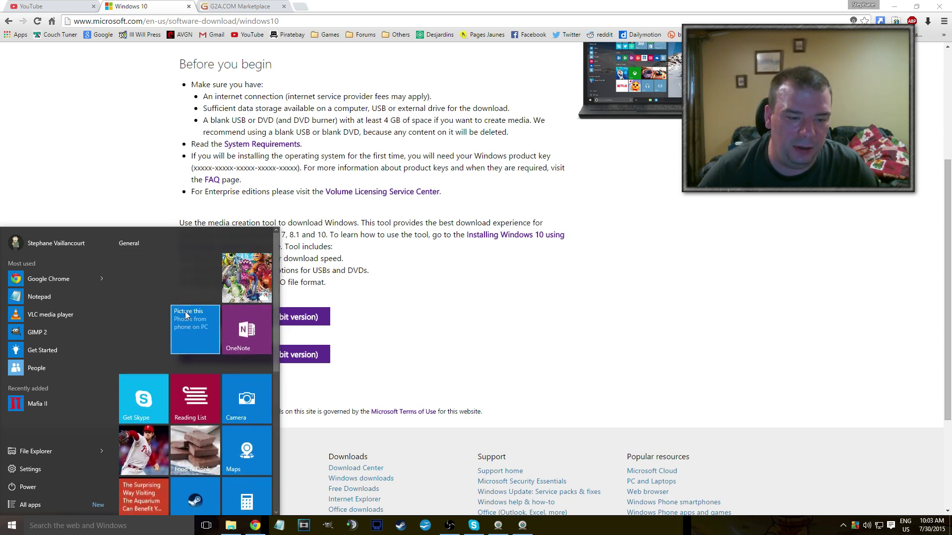
Unpin the Picture this, OneNote and Photos tiles, keeping the Camera tile
right_click(204, 331)
left_click(216, 337)
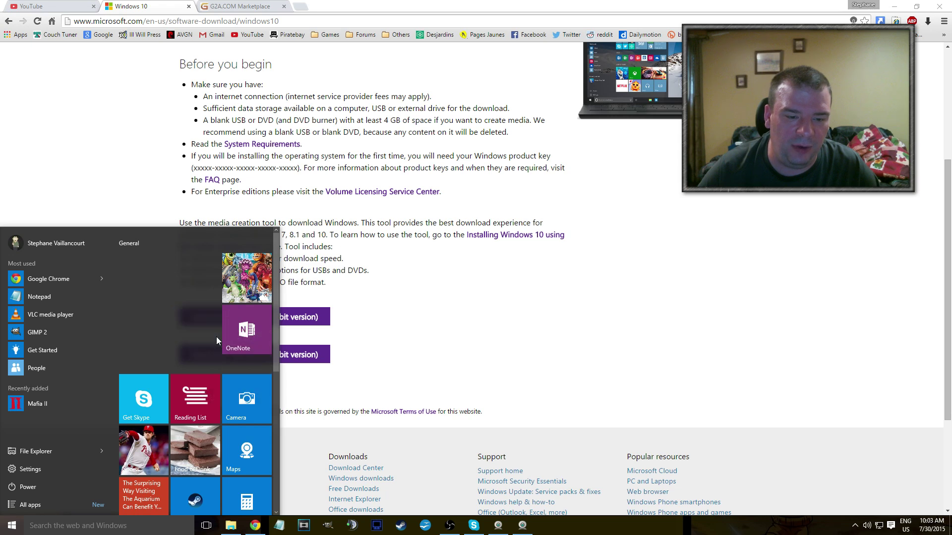
right_click(243, 327)
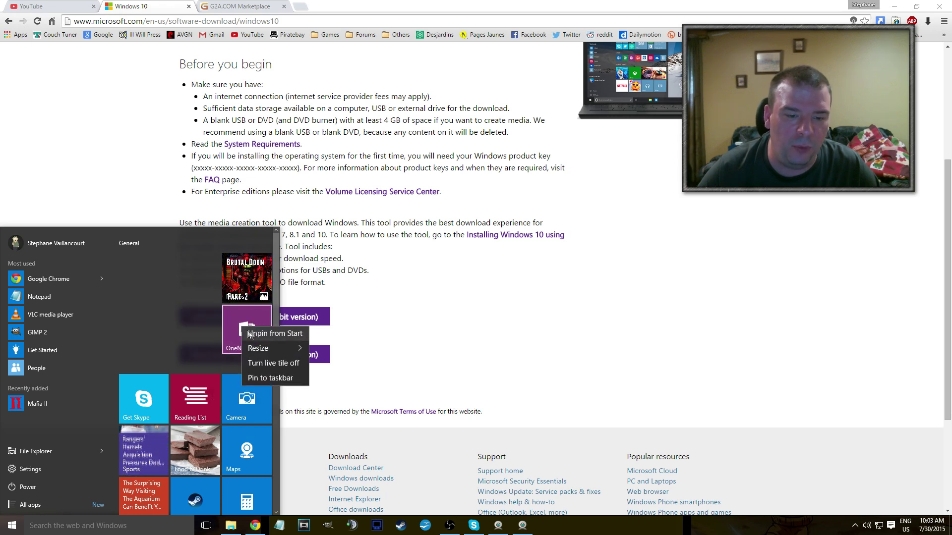
left_click(255, 316)
right_click(246, 276)
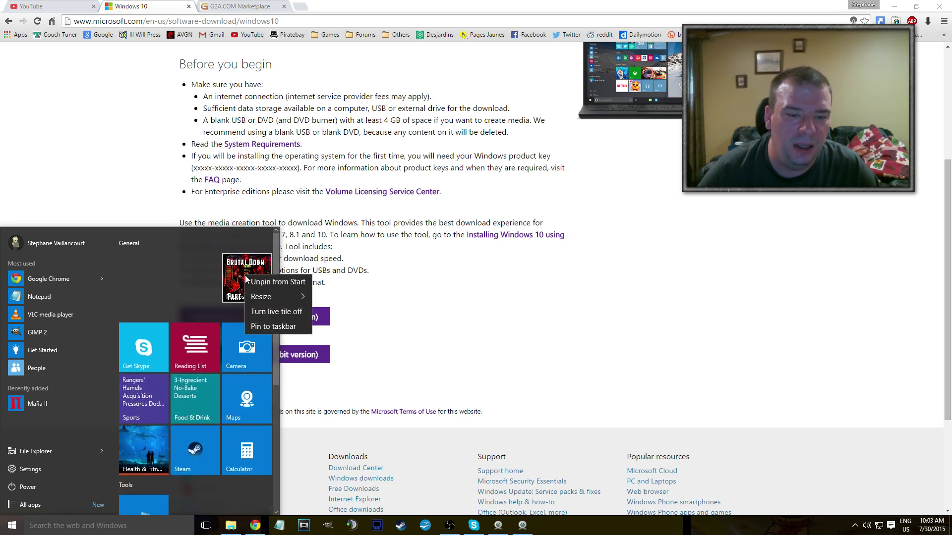
left_click(197, 282)
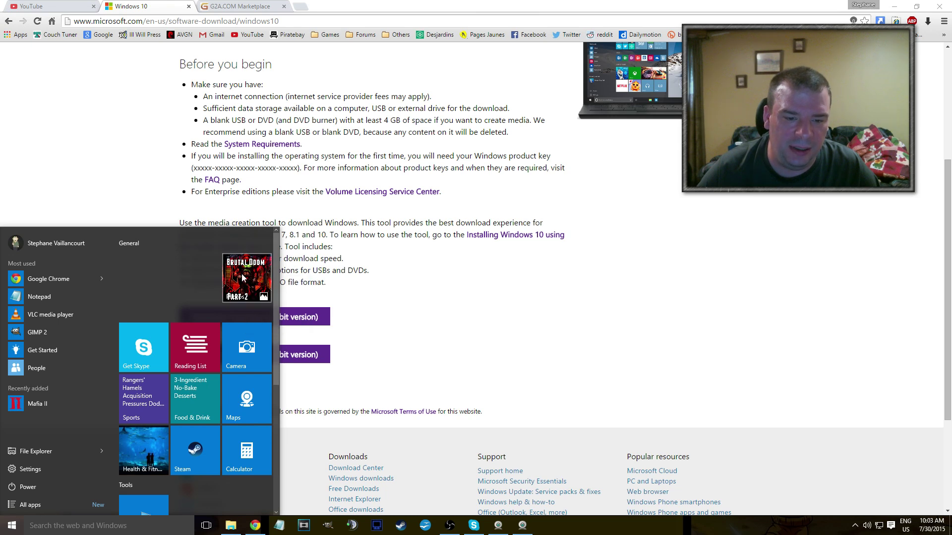
right_click(243, 278)
left_click(263, 279)
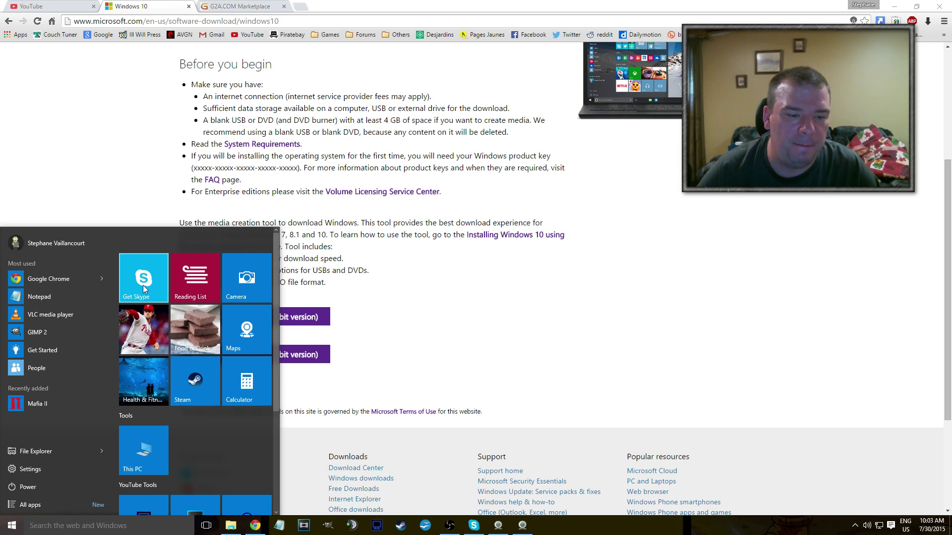
right_click(249, 279)
left_click(243, 242)
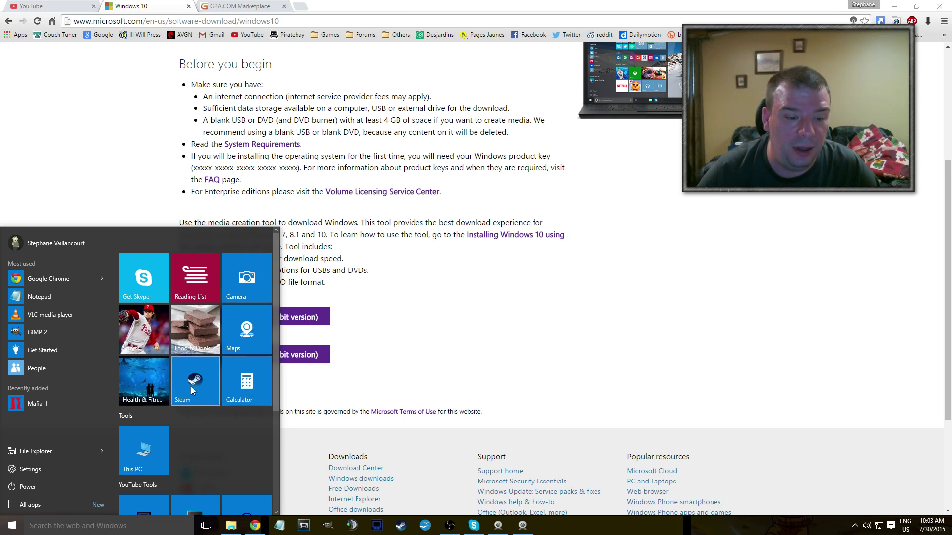
Scroll the app list and bring up Google Chrome's shortcut menu
scroll(192, 387, "down", 2)
scroll(193, 376, "down", 1)
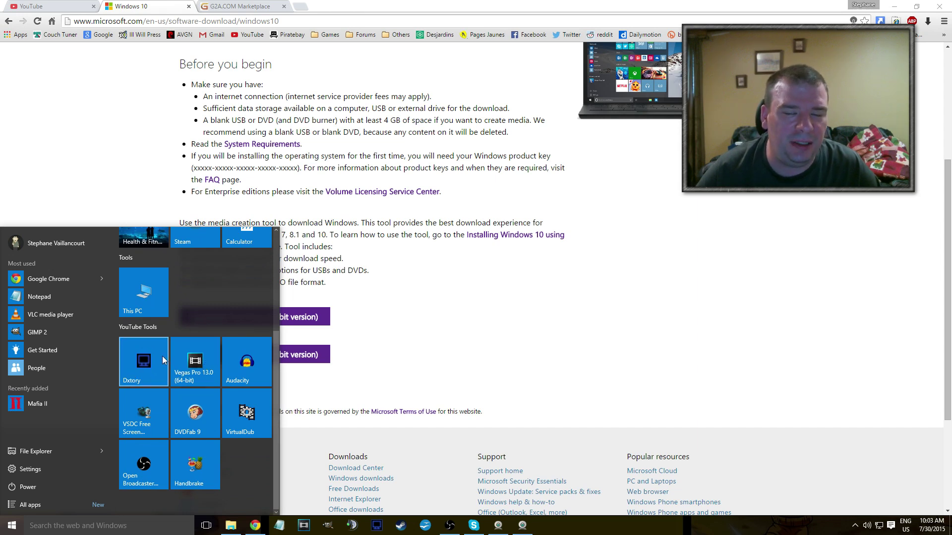
right_click(48, 277)
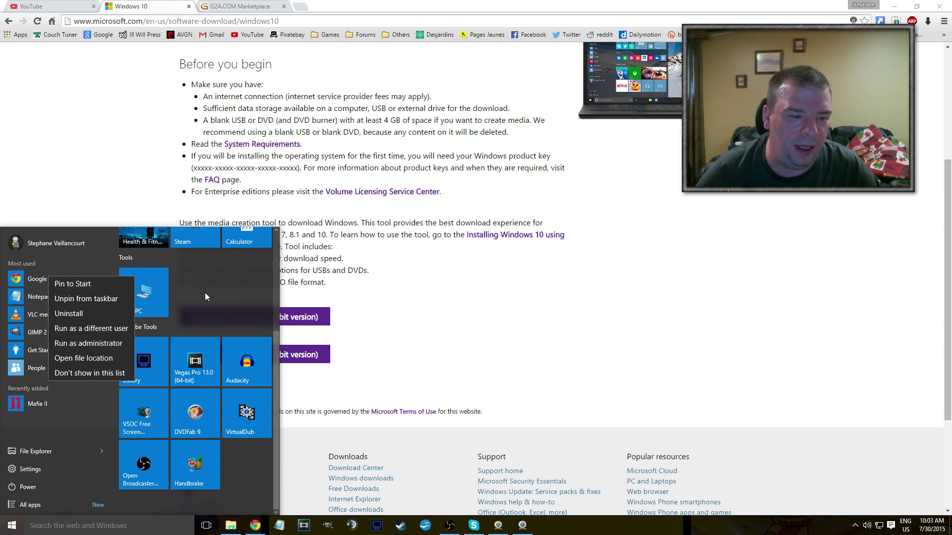
Pin Google Chrome, VLC media player, GIMP 2 and TeamSpeak 3 Client to Start as a new group
left_click(78, 288)
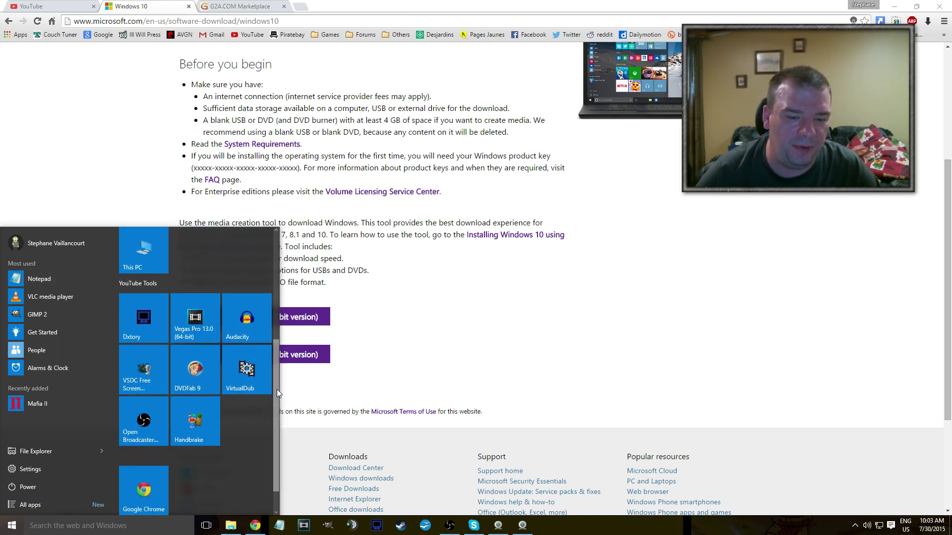
scroll(276, 392, "down", 2)
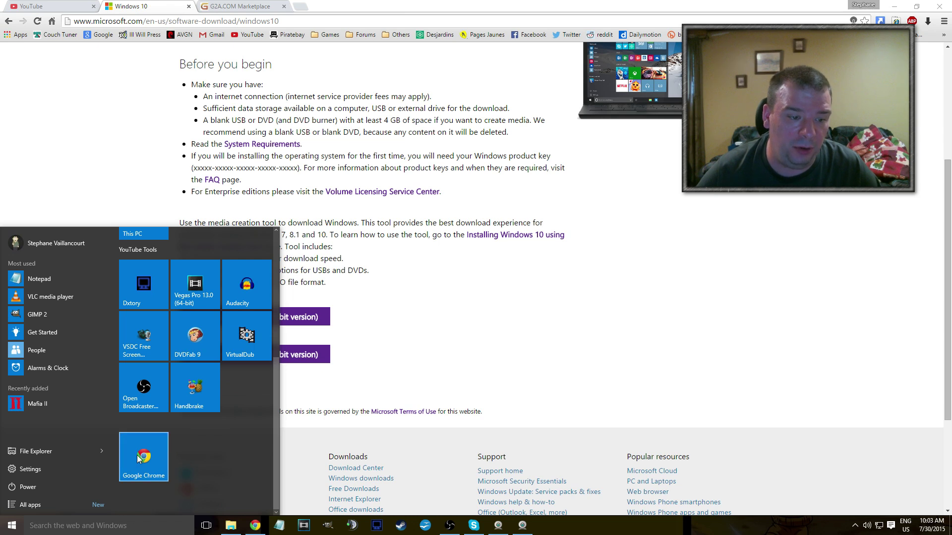
right_click(55, 296)
left_click(70, 303)
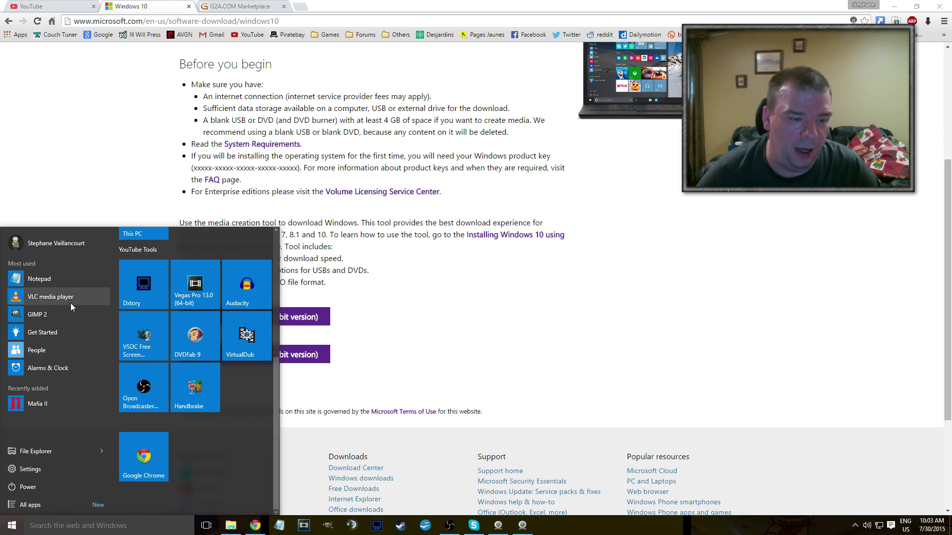
right_click(55, 298)
left_click(55, 303)
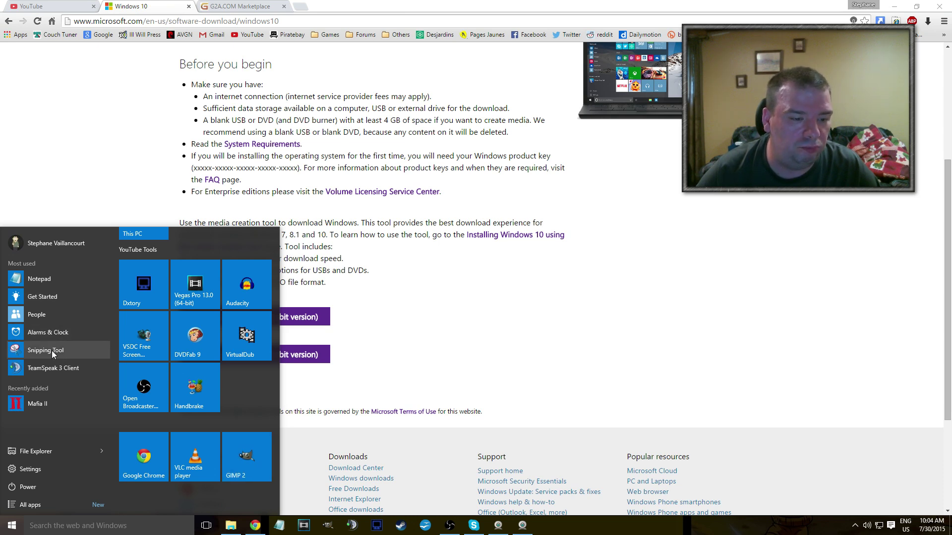
right_click(53, 368)
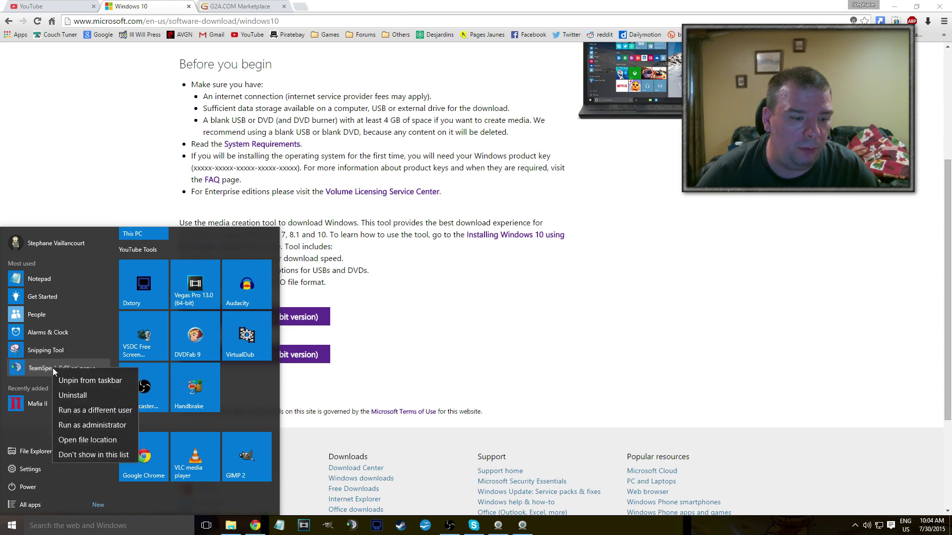
left_click(64, 368)
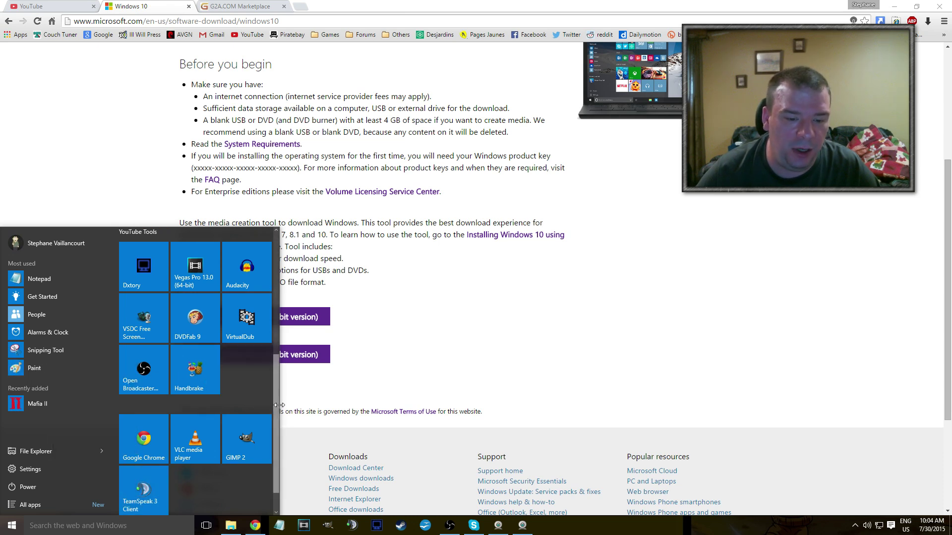
left_click(151, 407)
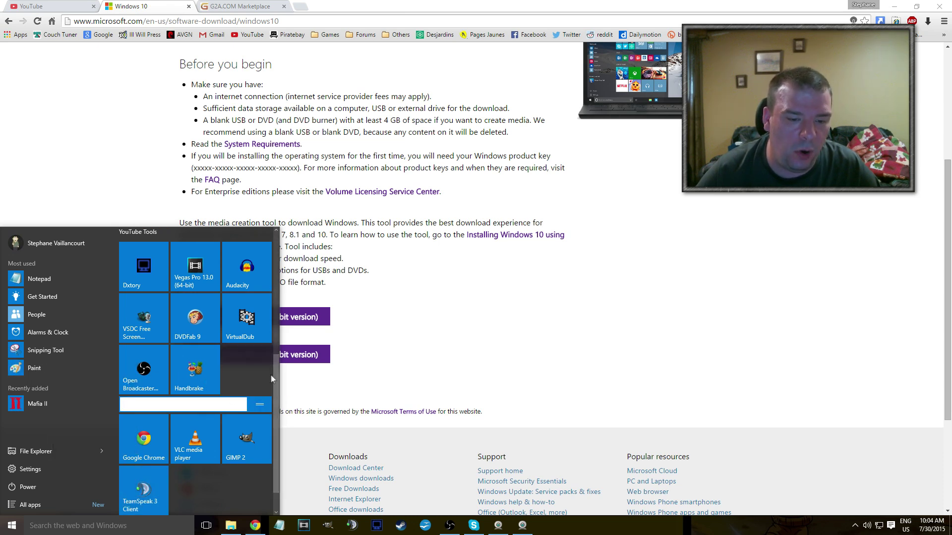
Move the This PC tile out of the Tools group, then close the Start menu
scroll(276, 377, "up", 2)
scroll(275, 380, "down", 1)
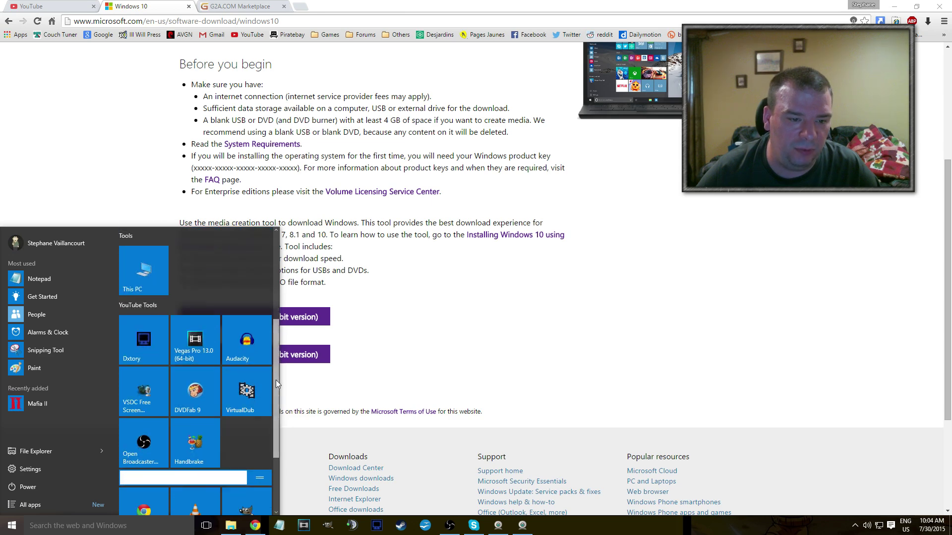
left_click(153, 270)
mouse_move(154, 270)
left_mouse_down()
mouse_move(195, 392)
mouse_move(231, 451)
mouse_move(253, 380)
mouse_move(191, 421)
mouse_move(170, 253)
mouse_move(171, 342)
mouse_move(138, 359)
mouse_move(151, 363)
left_mouse_up()
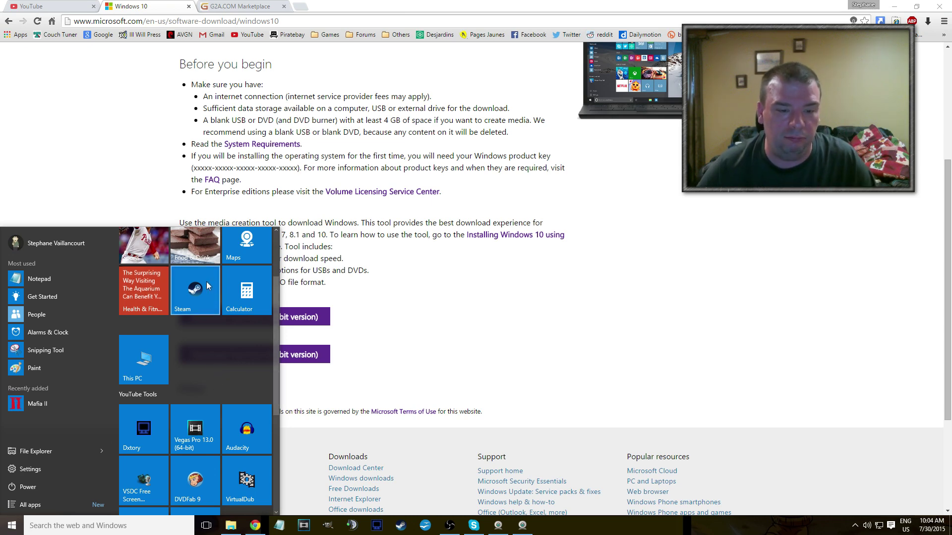
scroll(206, 281, "up", 2)
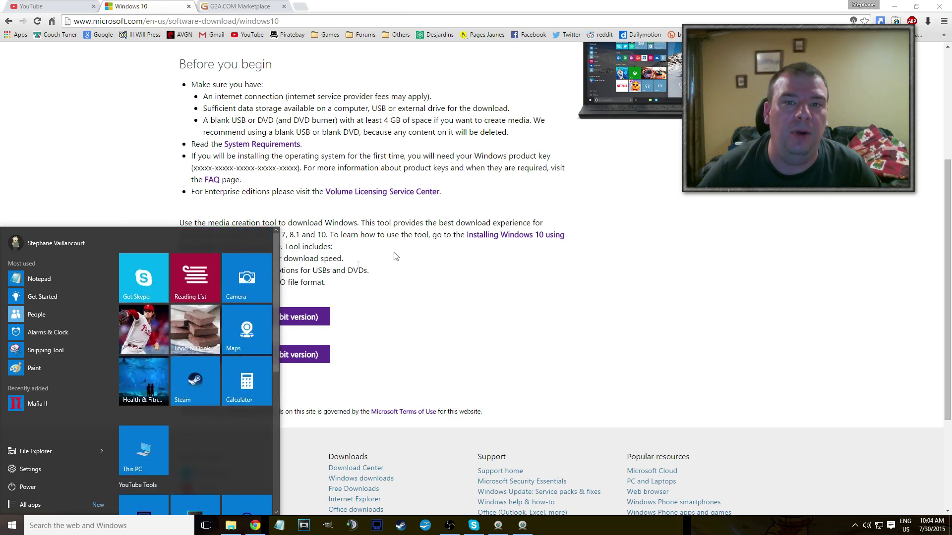
left_click(422, 276)
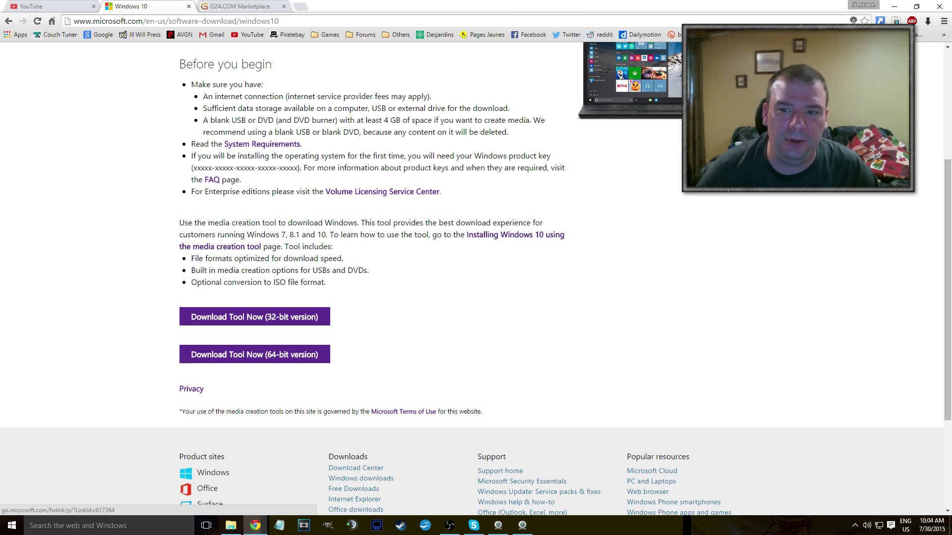
Minimize Chrome and select the MediaCreationToolx64 desktop shortcut
left_click(894, 6)
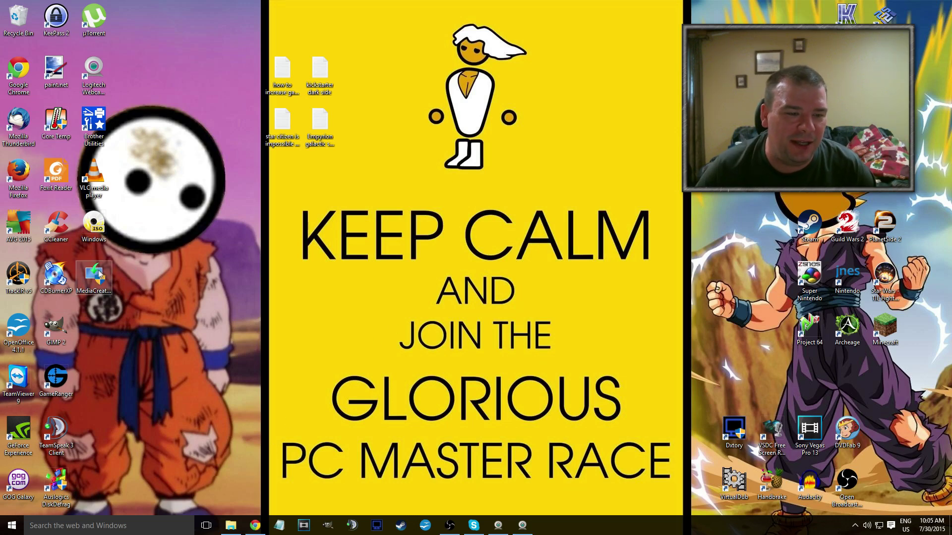
left_click(93, 274)
Launch MediaCreationToolx64 and choose to create installation media for another PC
double_click(93, 274)
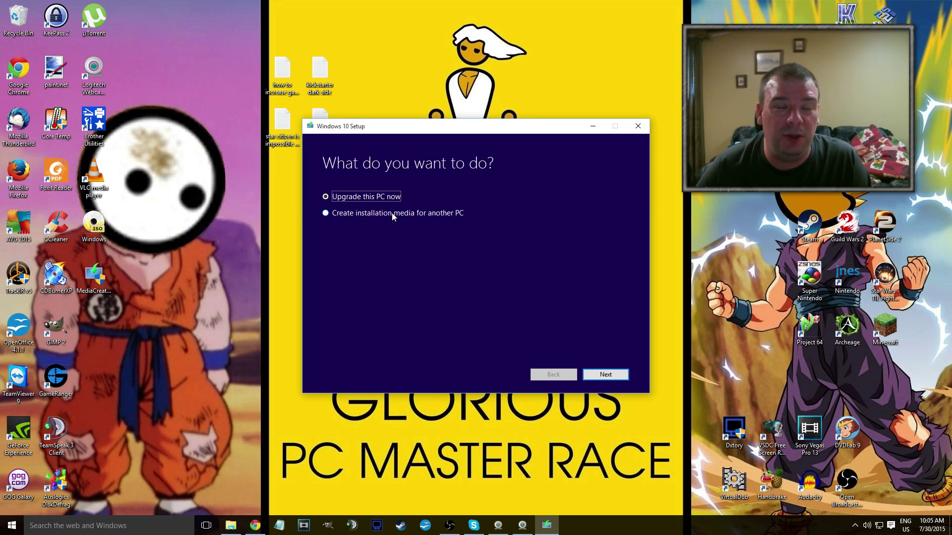
left_click(373, 215)
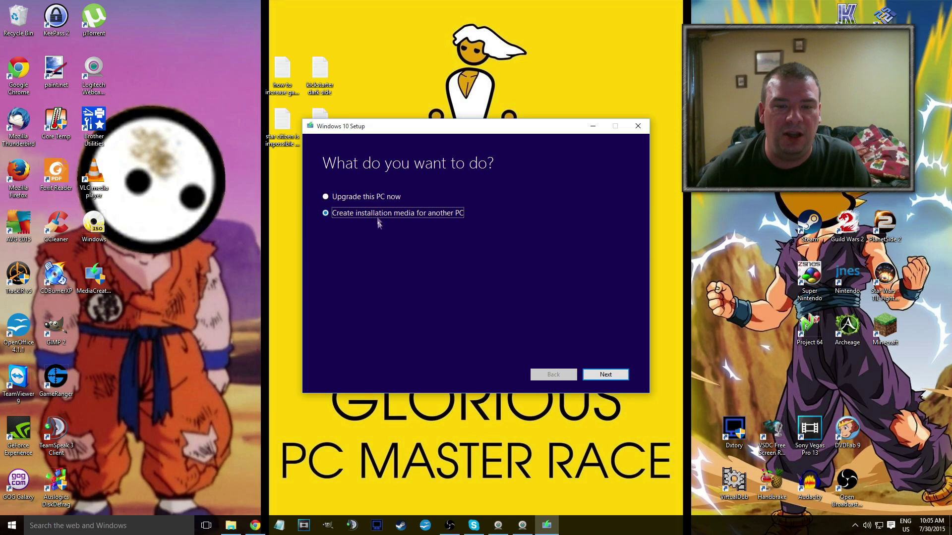
left_click(605, 374)
Select English (United States), Windows 10 Pro and 64-bit (x64), then continue
left_click(425, 205)
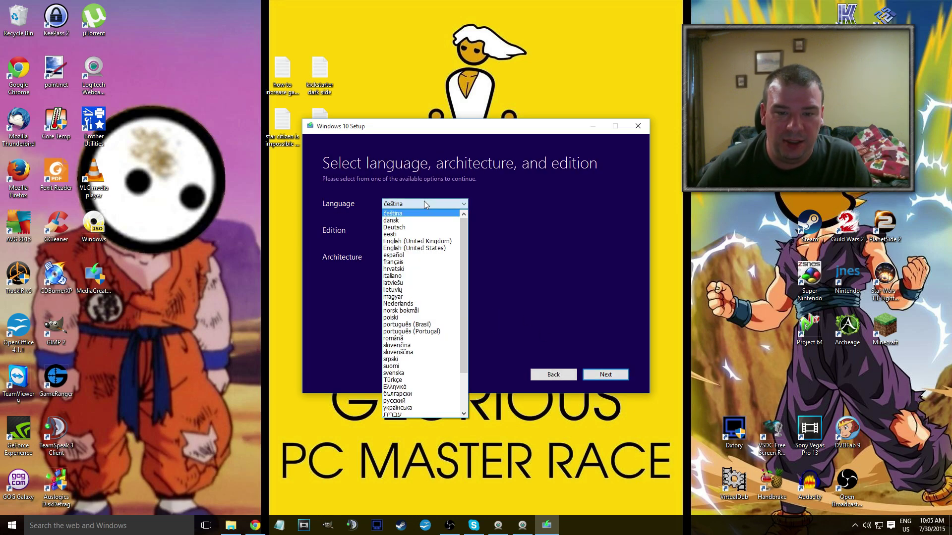
left_click(413, 248)
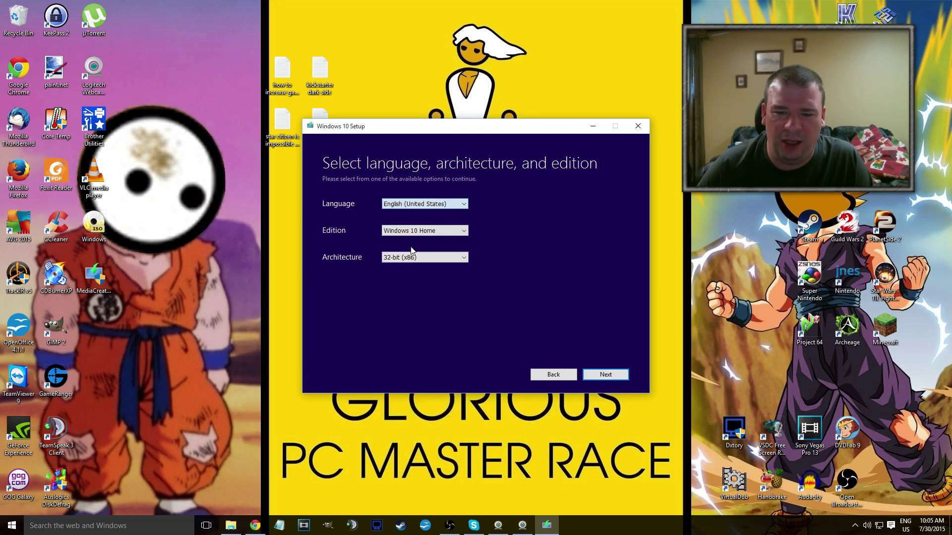
left_click(415, 204)
left_click(414, 205)
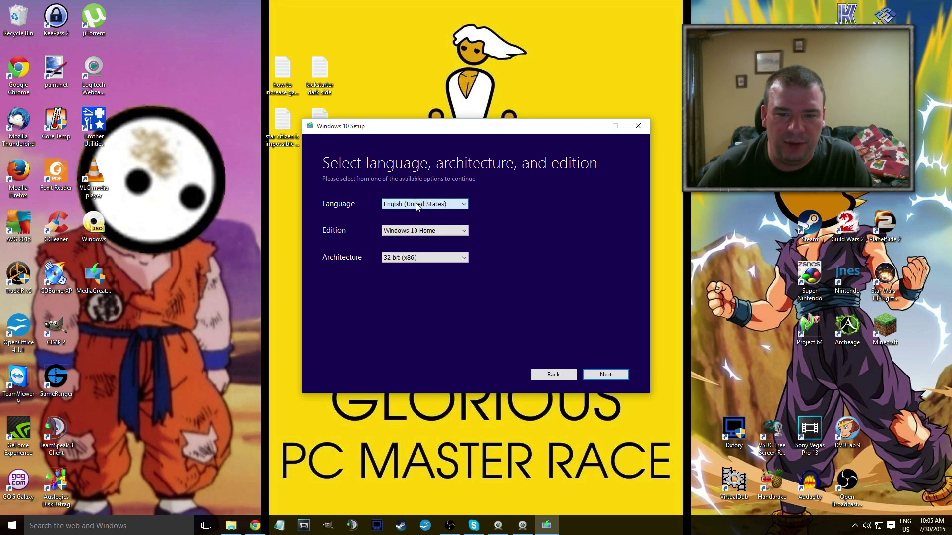
left_click(446, 232)
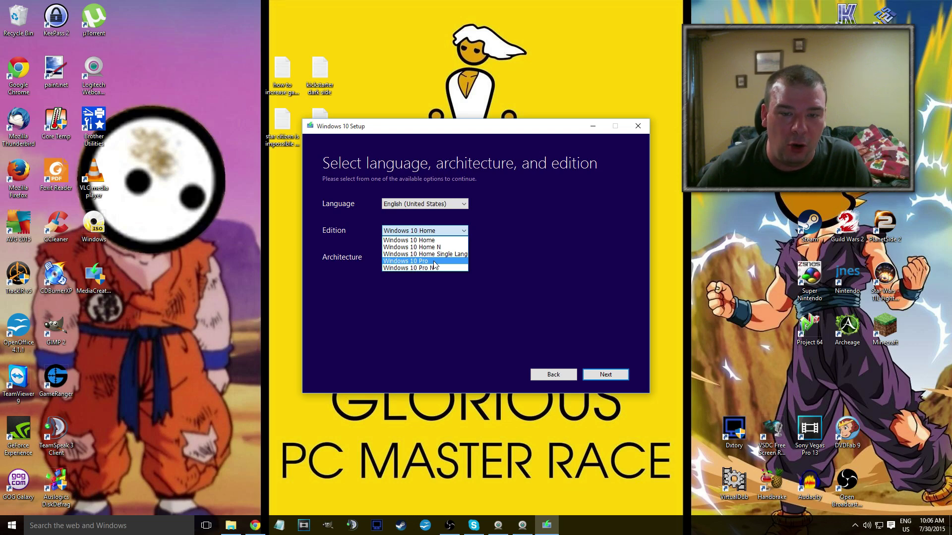
left_click(447, 241)
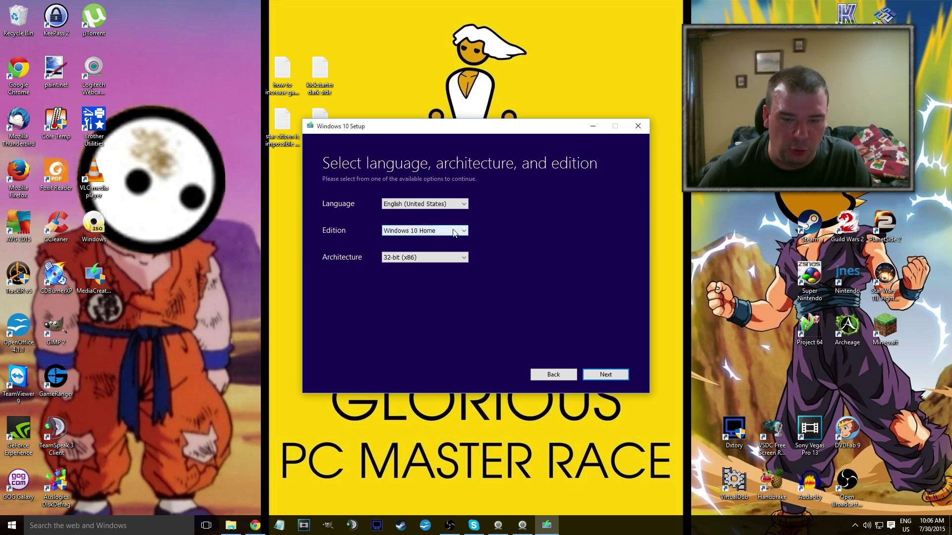
left_click(453, 231)
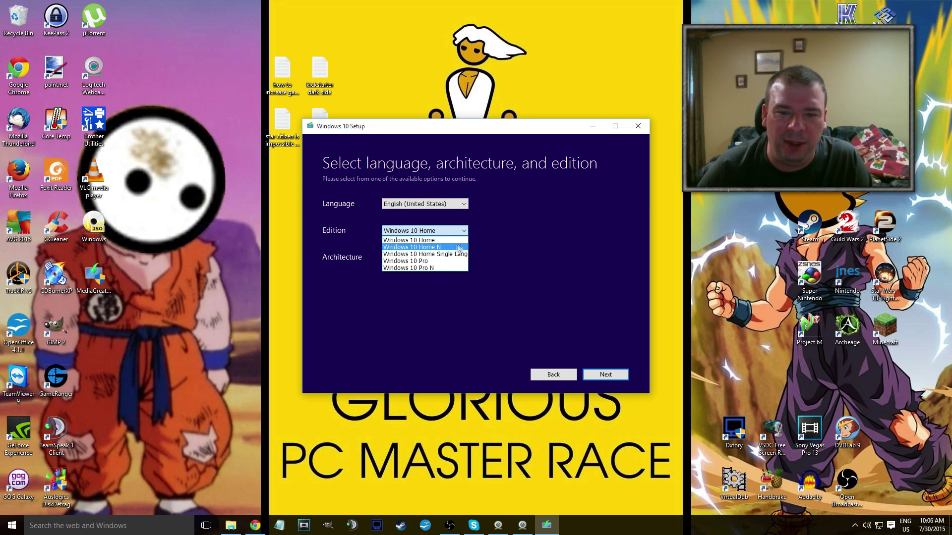
left_click(490, 231)
left_click(459, 231)
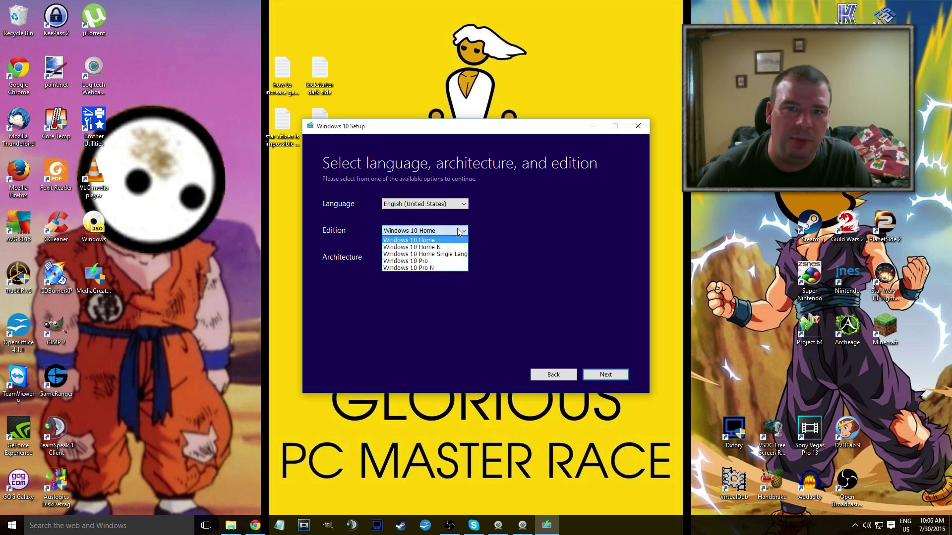
left_click(433, 262)
left_click(445, 260)
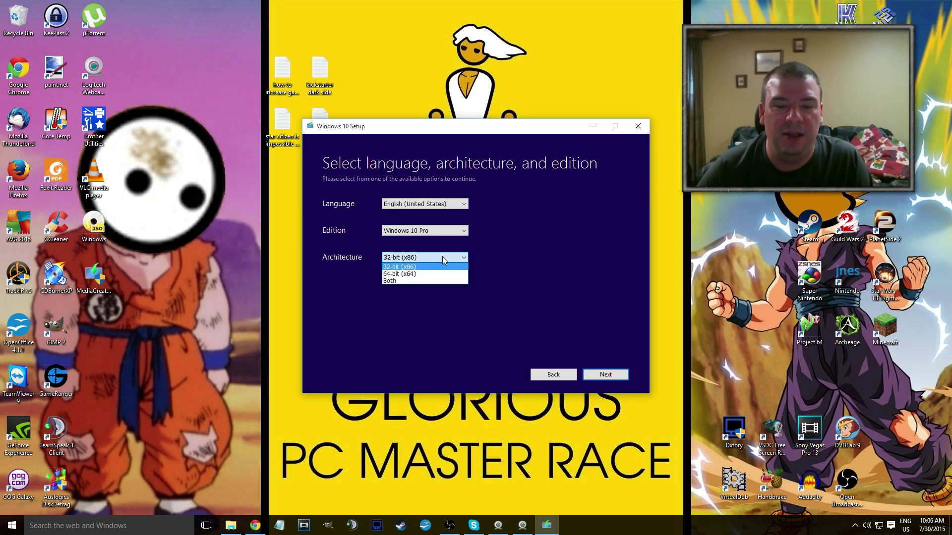
left_click(409, 274)
left_click(605, 375)
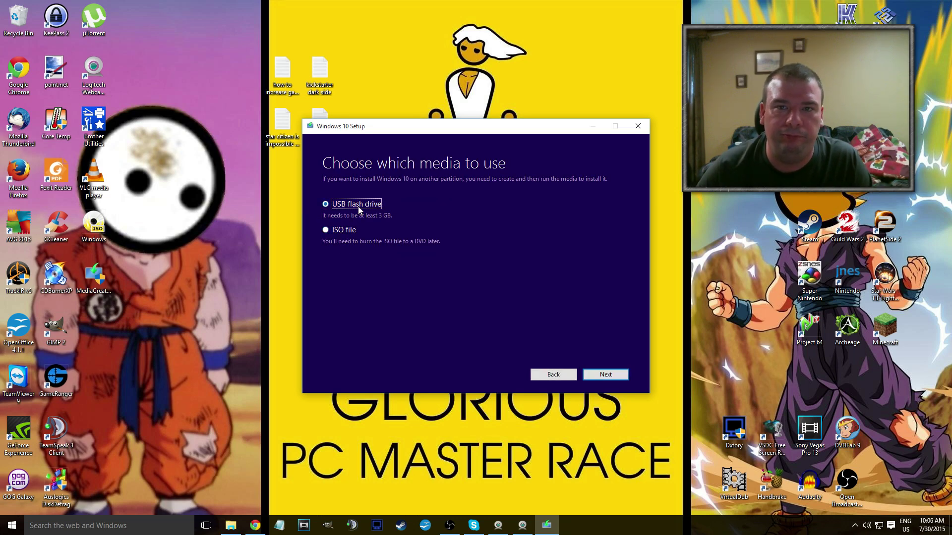
left_click(346, 232)
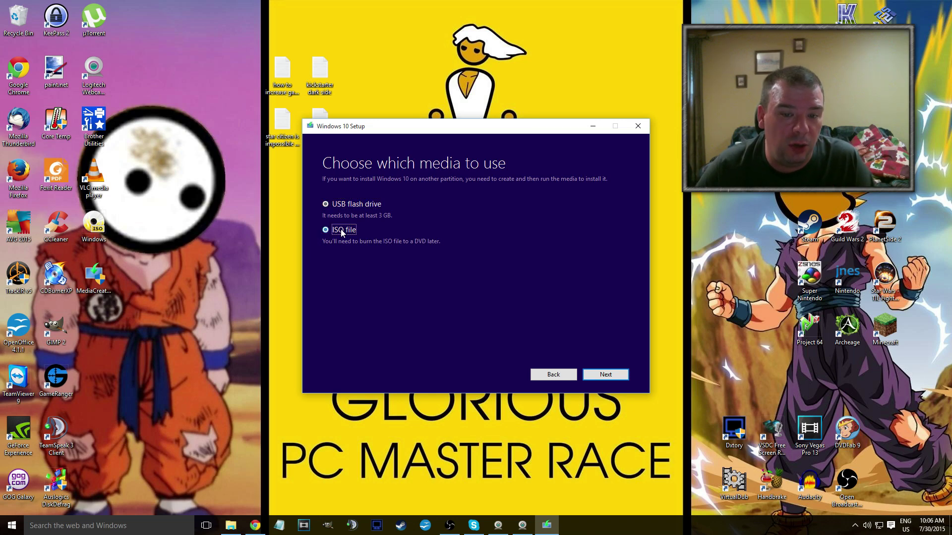
left_click(598, 377)
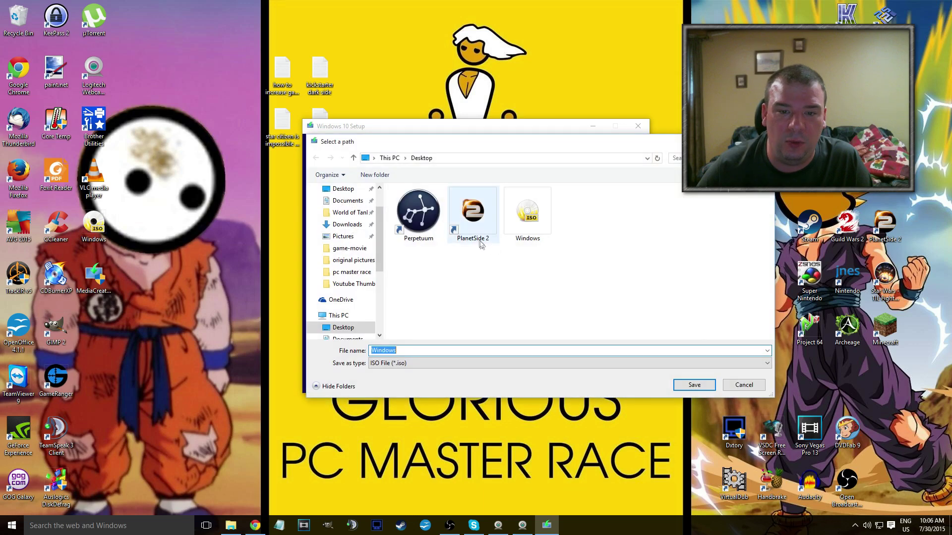
left_click(744, 385)
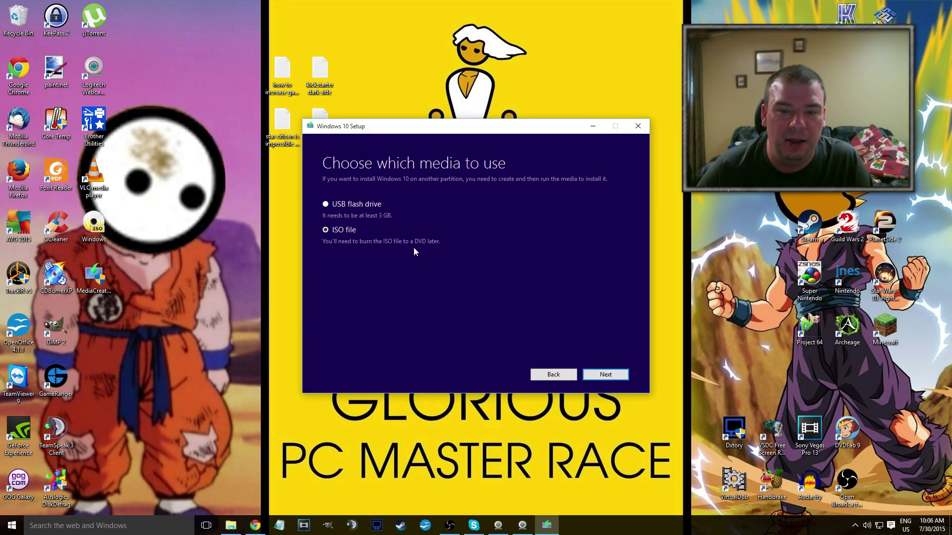
left_click(346, 205)
left_click(594, 375)
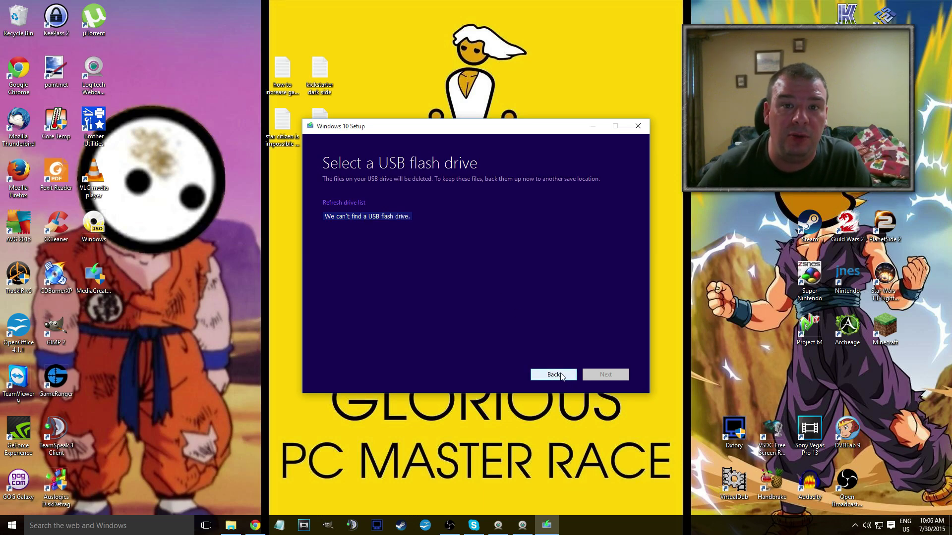
left_click(562, 377)
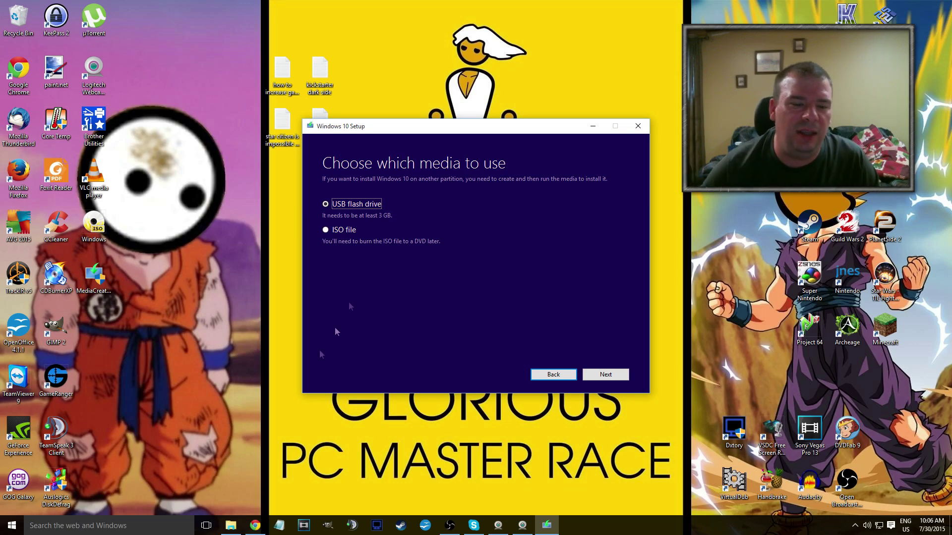
left_click(177, 528)
type("cmd")
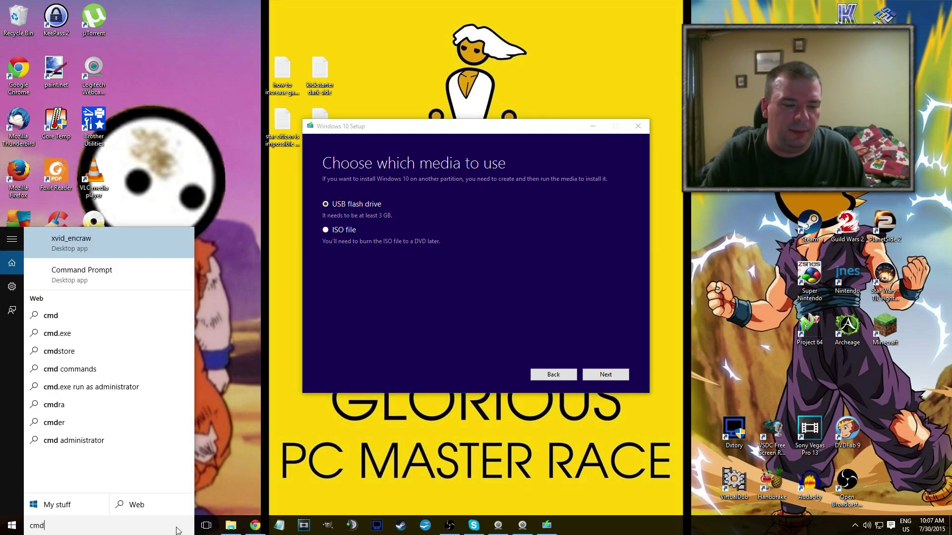
key("Return")
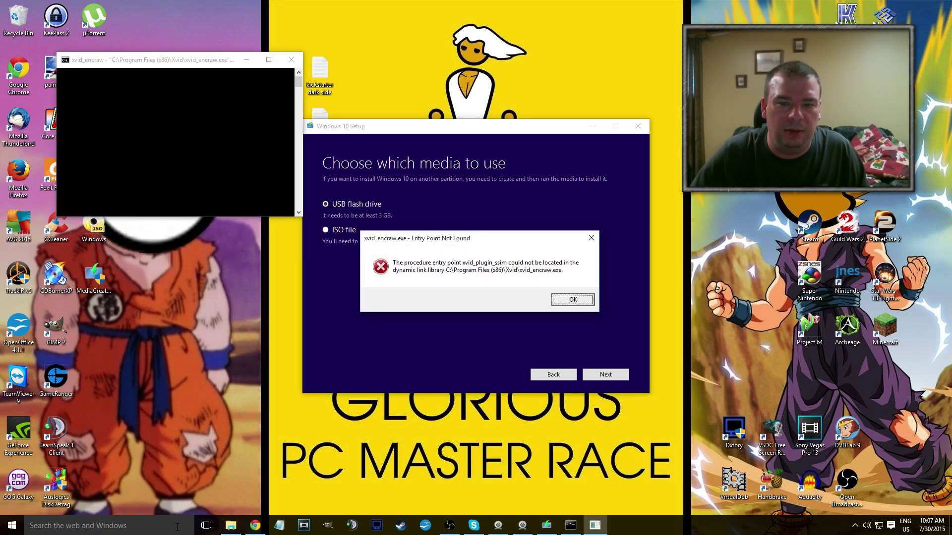
key("Return")
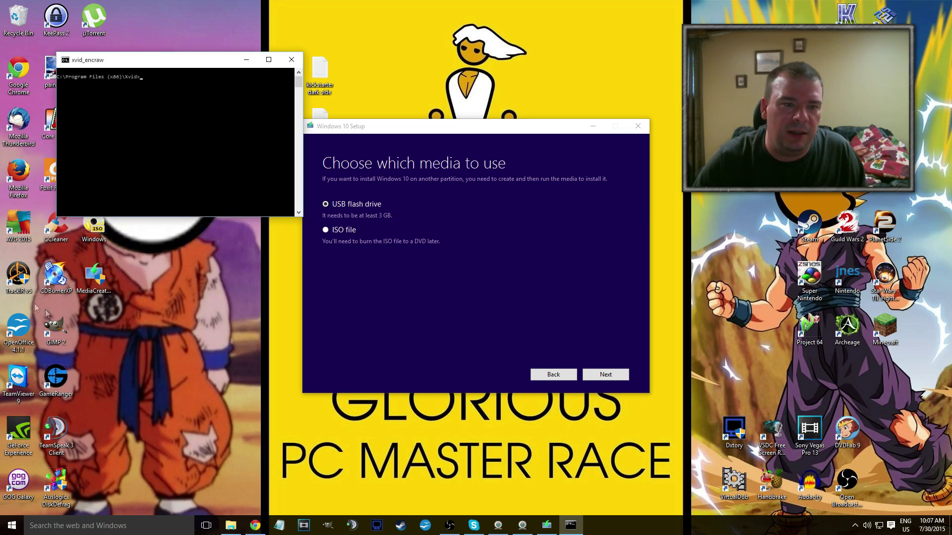
type("diskpa")
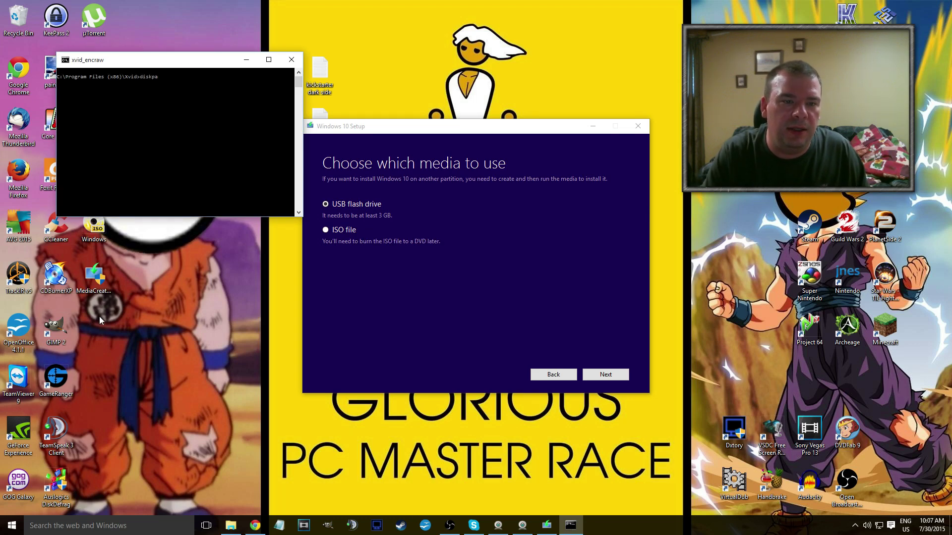
type("rt")
key("Return")
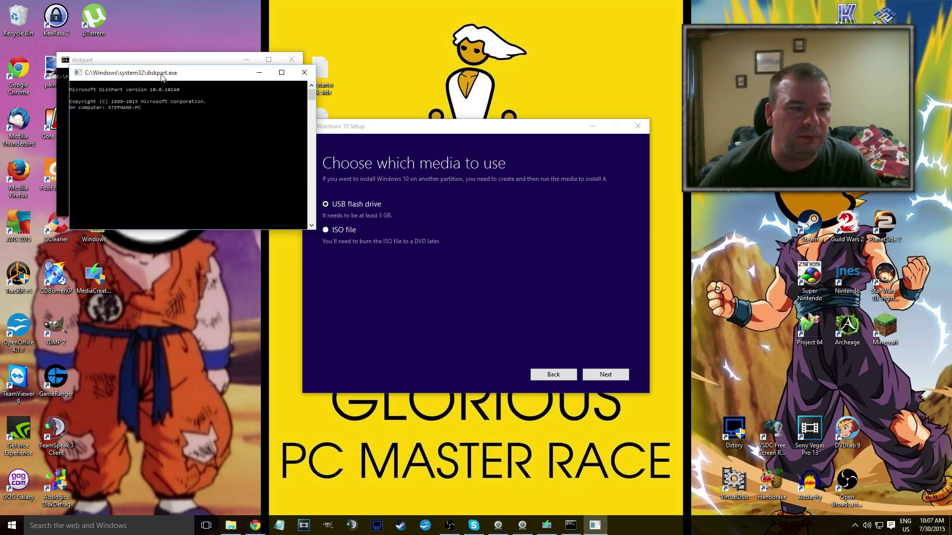
left_click_drag(162, 73, 239, 119)
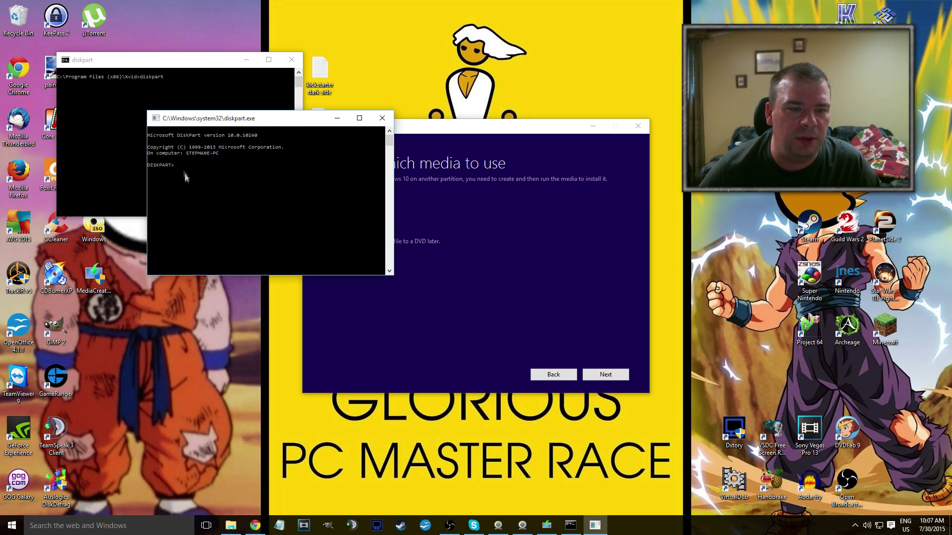
left_click(383, 119)
left_click(292, 60)
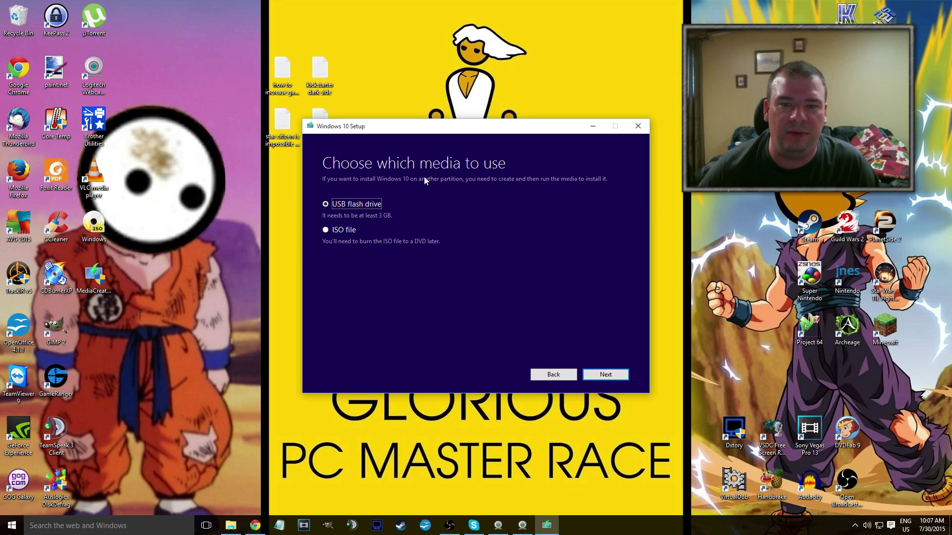
Choose ISO file, cancel the save-path dialog, and quit Windows 10 Setup
left_click(342, 232)
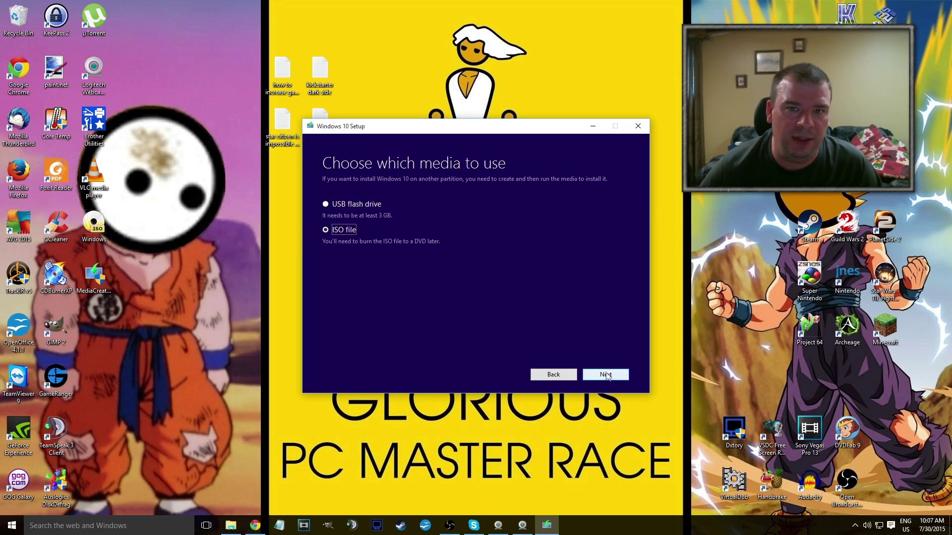
left_click(605, 375)
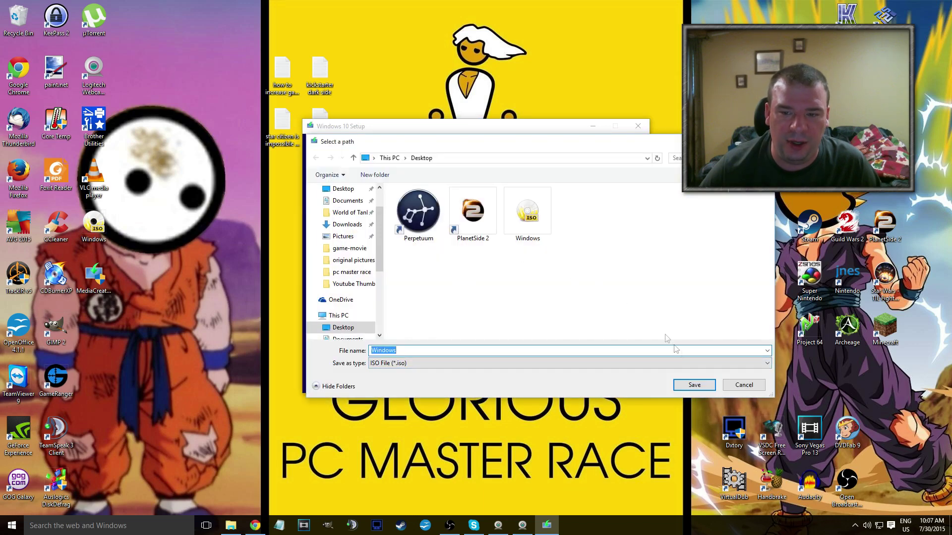
left_click(730, 388)
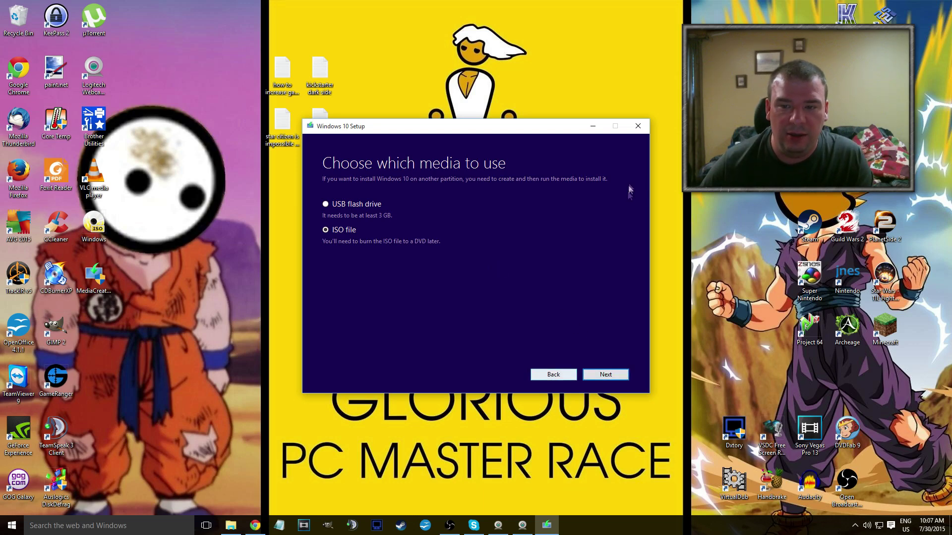
left_click(638, 128)
left_click(474, 301)
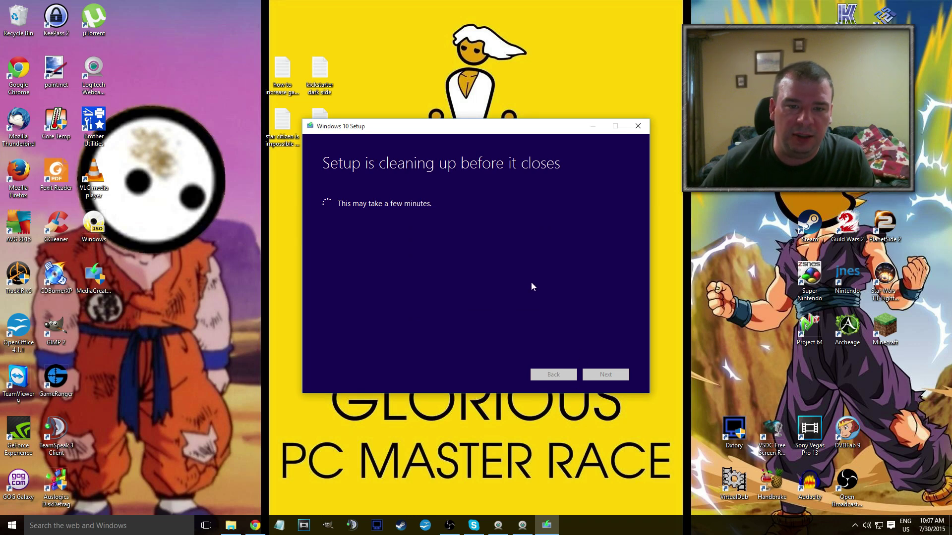
Empty the Recycle Bin from the desktop and confirm the permanent deletion
right_click(21, 25)
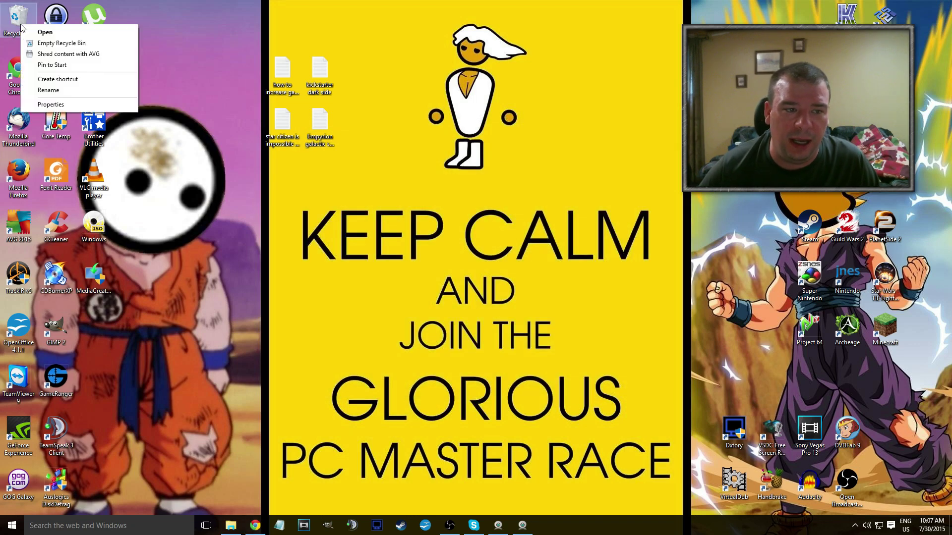
left_click(55, 43)
left_click(521, 272)
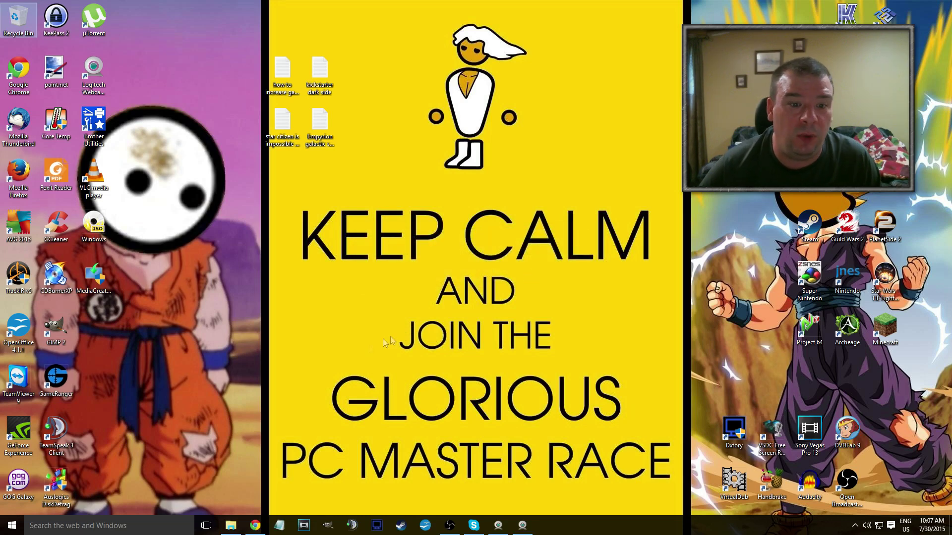
Bring Chrome's Windows 10 download page forward, scroll to the top, then switch to the G2A tab
left_click(256, 527)
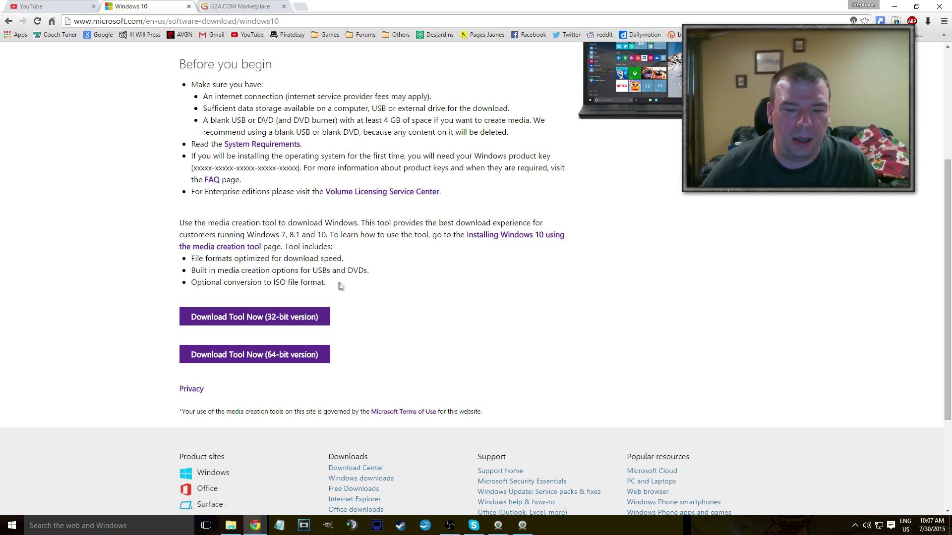
left_click_drag(337, 286, 195, 223)
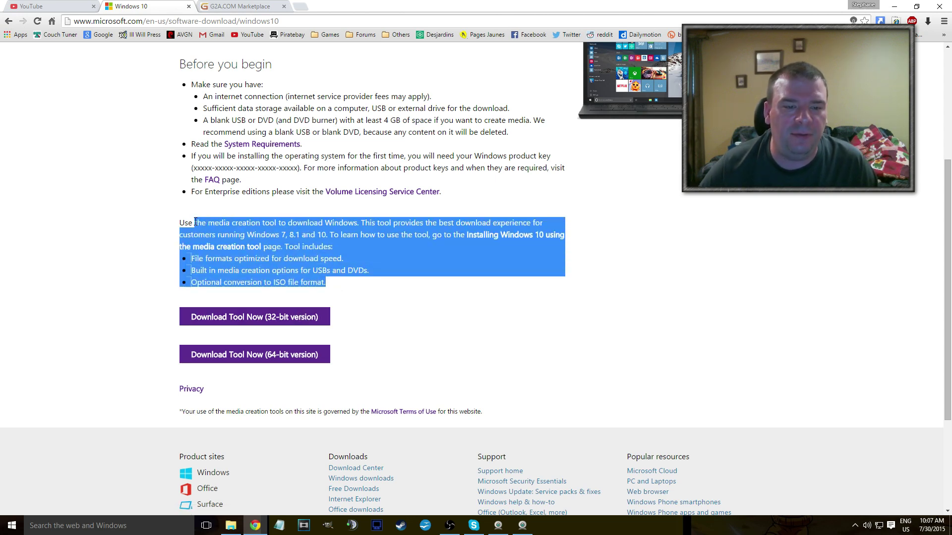
left_click(195, 223)
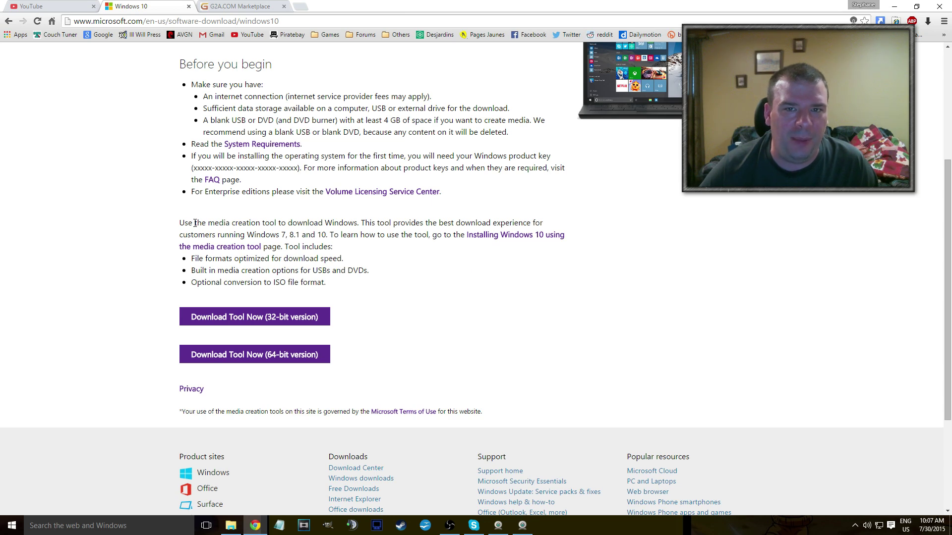
scroll(195, 223, "up", 5)
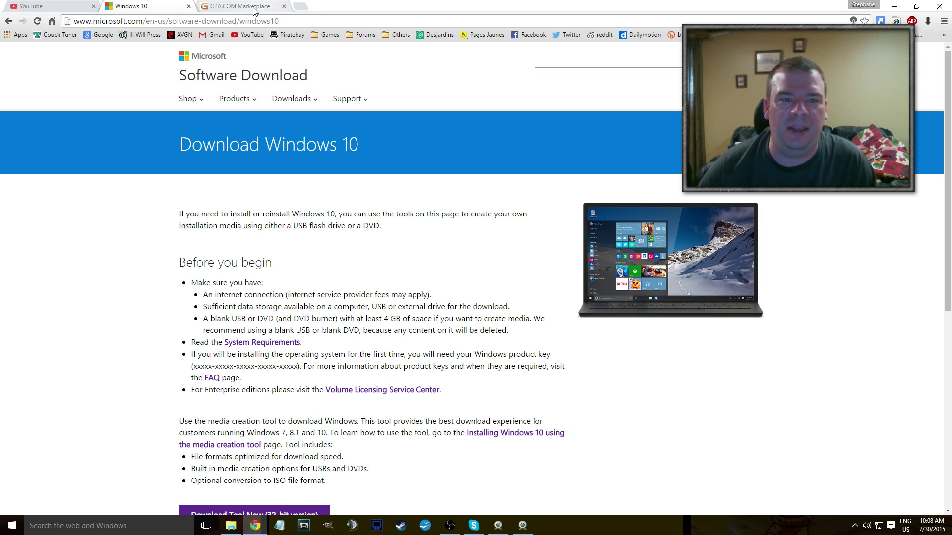
left_click(257, 6)
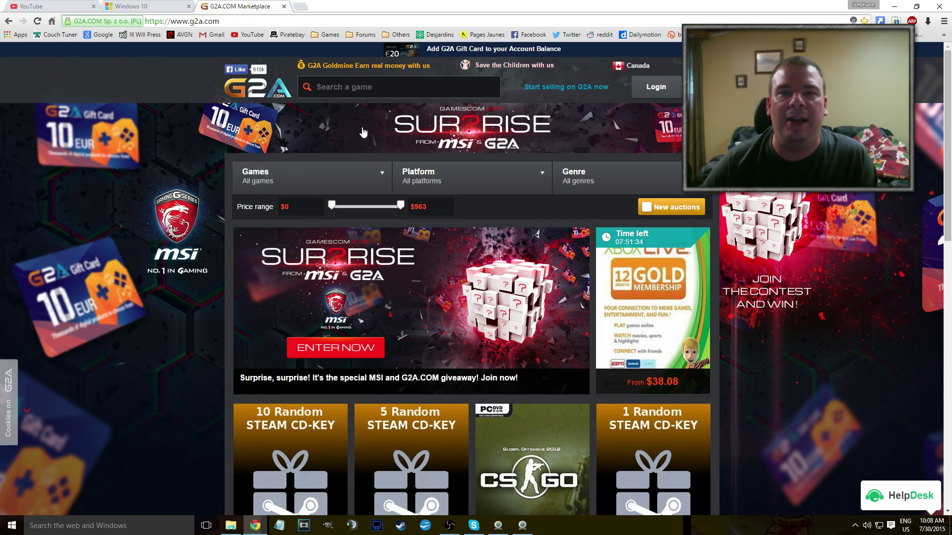
Search G2A for 'windows 8.1', review the results, then clear the search
left_click(356, 88)
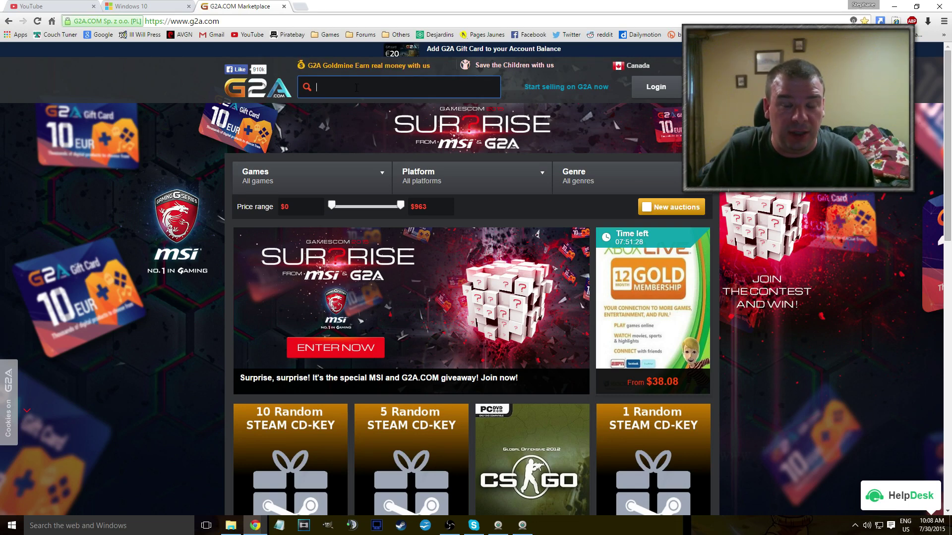
type("windows 81")
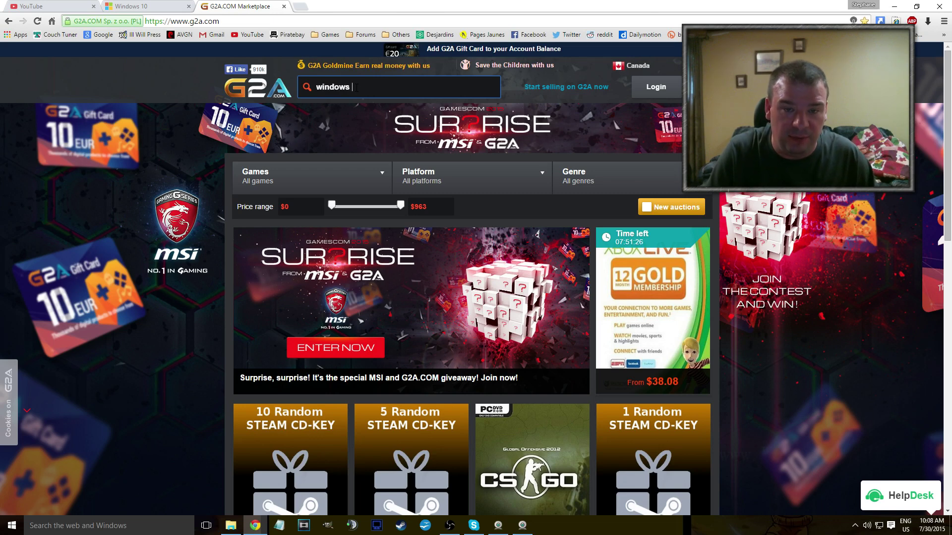
key("BackSpace")
type(".1")
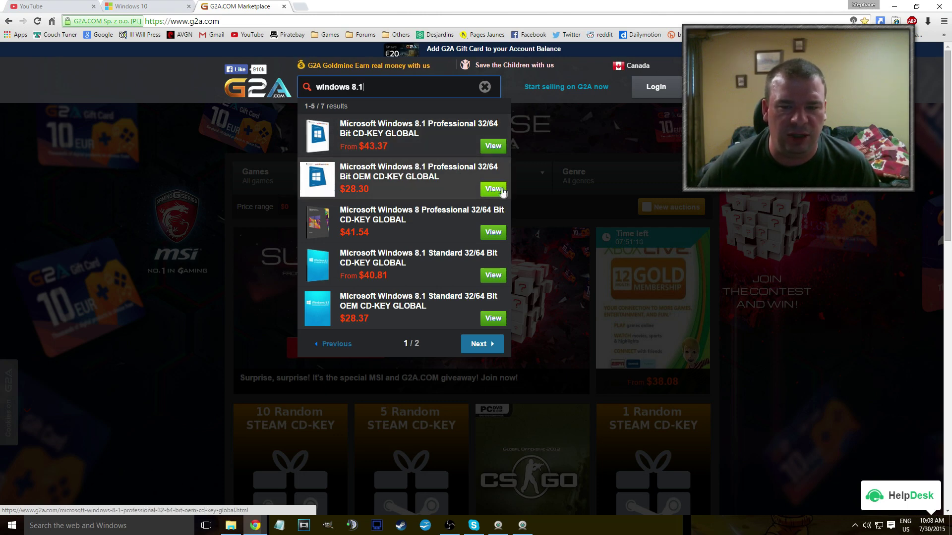
left_click(172, 182)
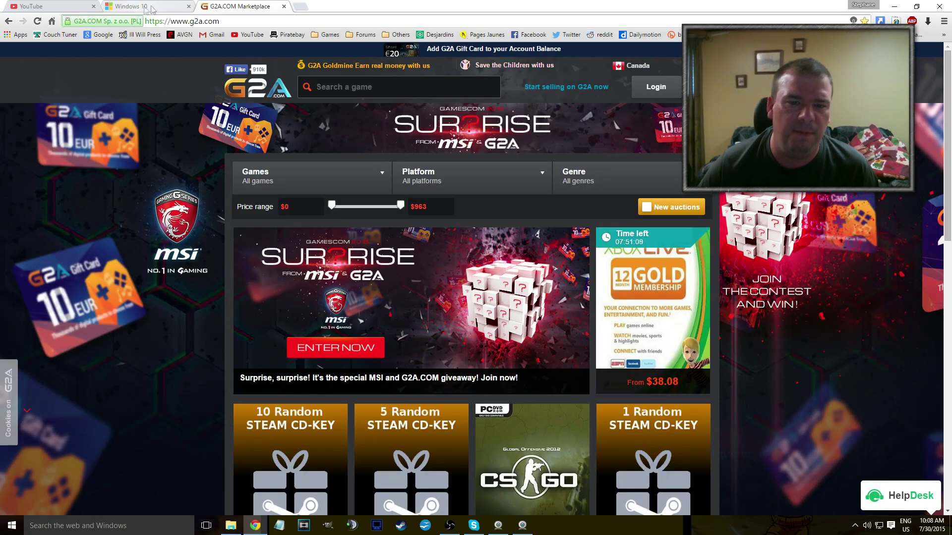
scroll(332, 173, "down", 10)
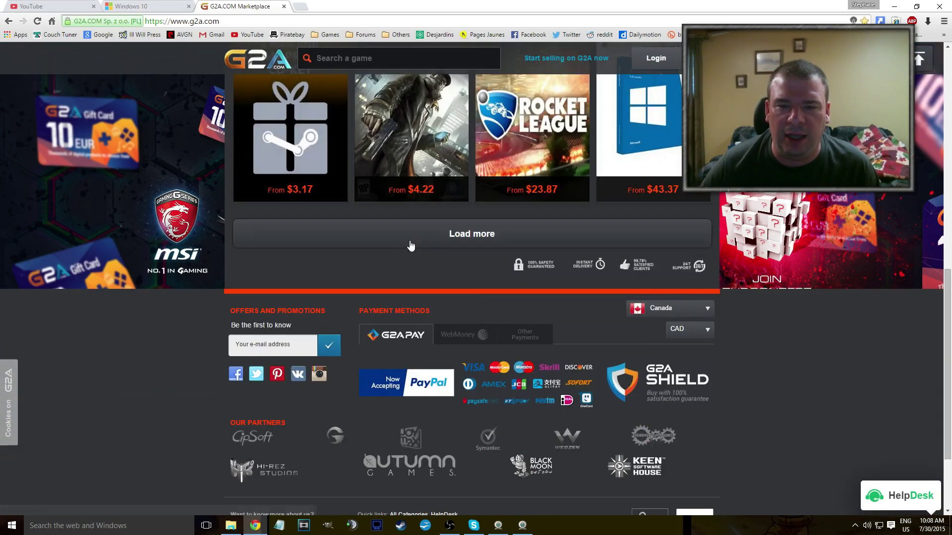
scroll(412, 243, "up", 2)
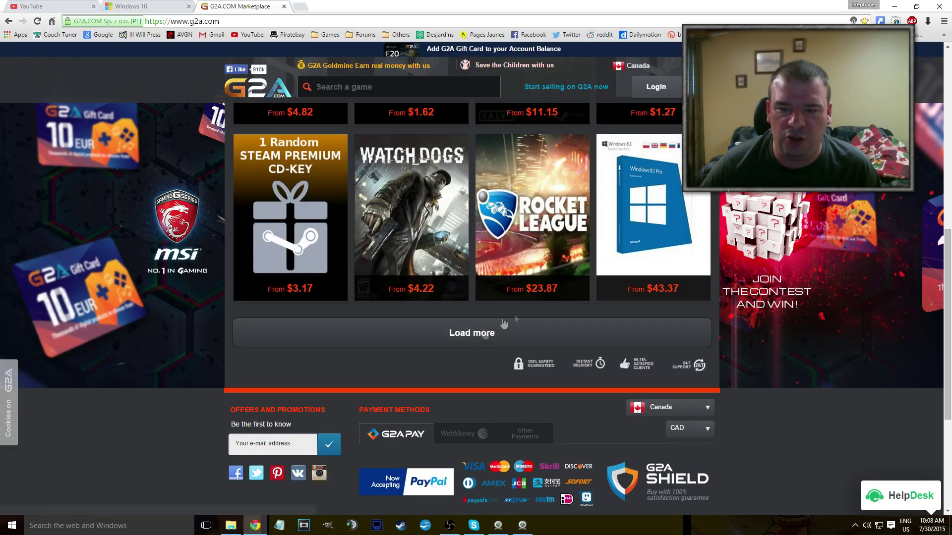
scroll(626, 346, "up", 1)
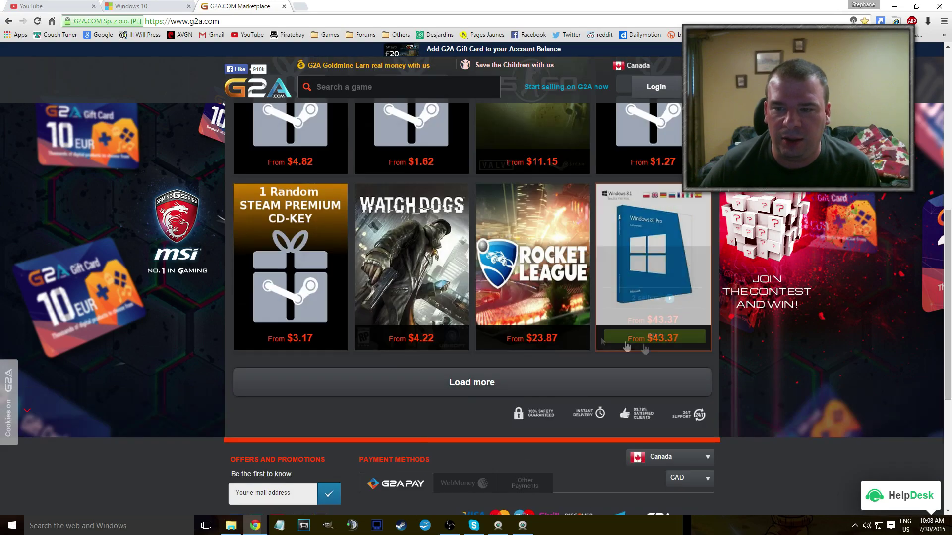
scroll(760, 281, "up", 3)
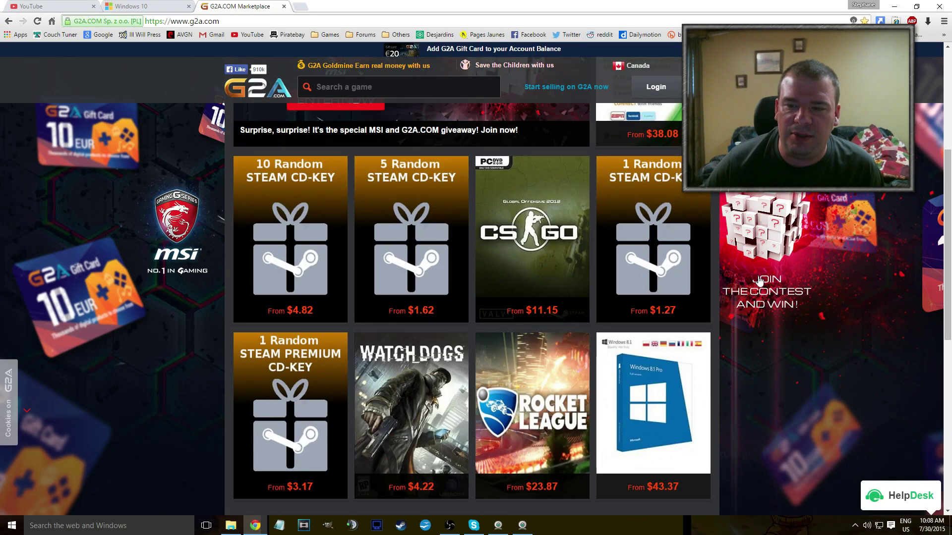
scroll(756, 370, "up", 5)
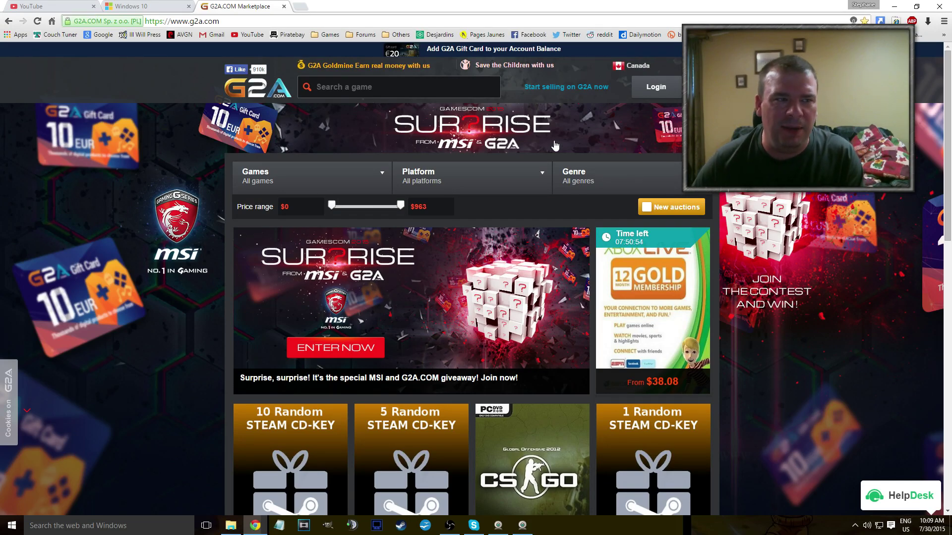
left_click(412, 83)
type("batman ark")
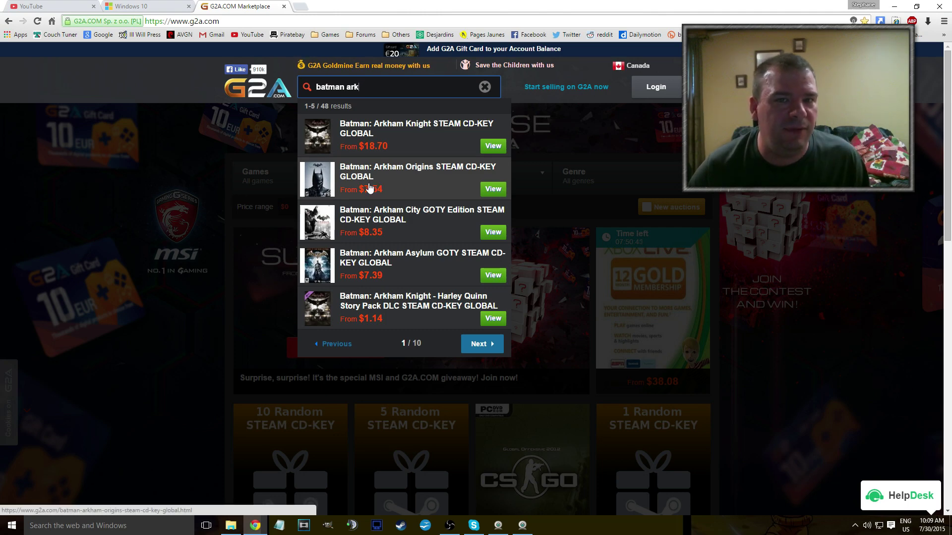
left_click(233, 201)
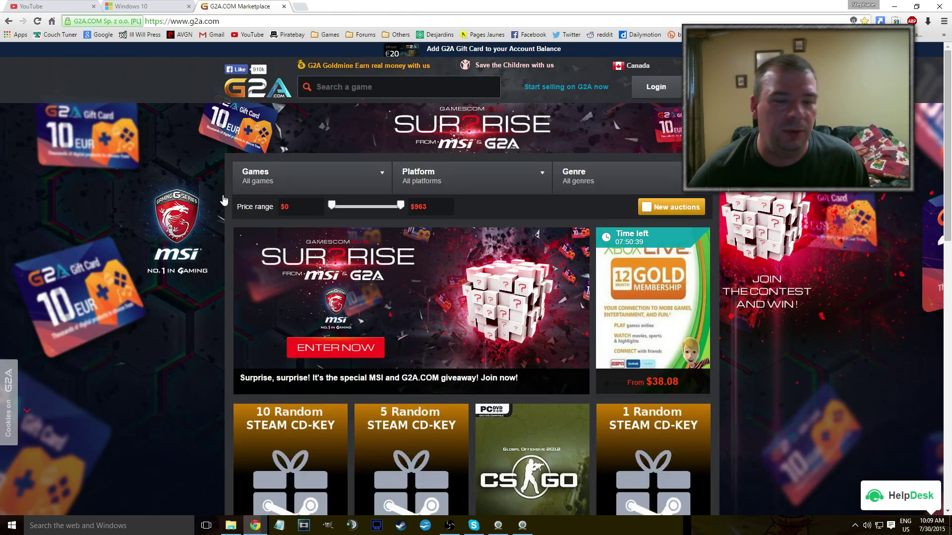
left_click(106, 4)
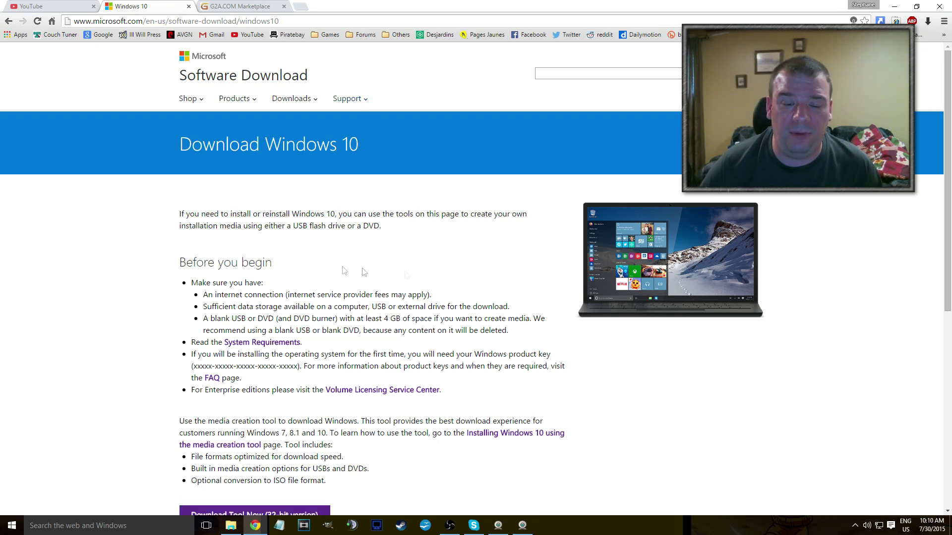
Open the Windows Start menu over the Windows 10 download page
left_click(12, 525)
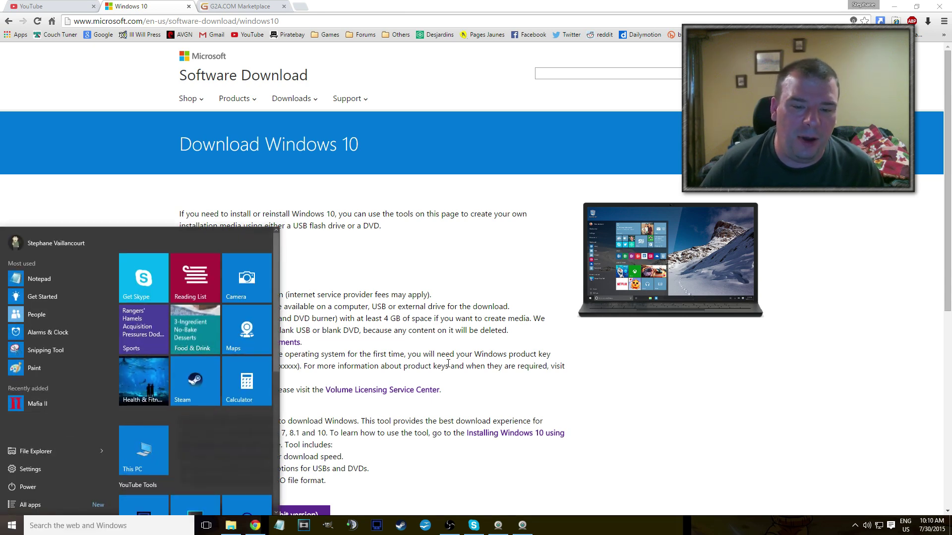
left_click(460, 307)
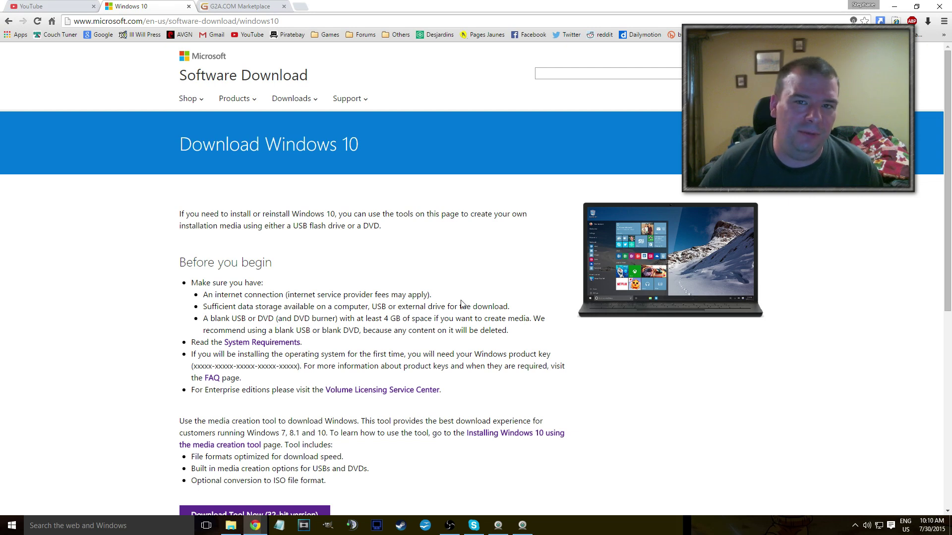